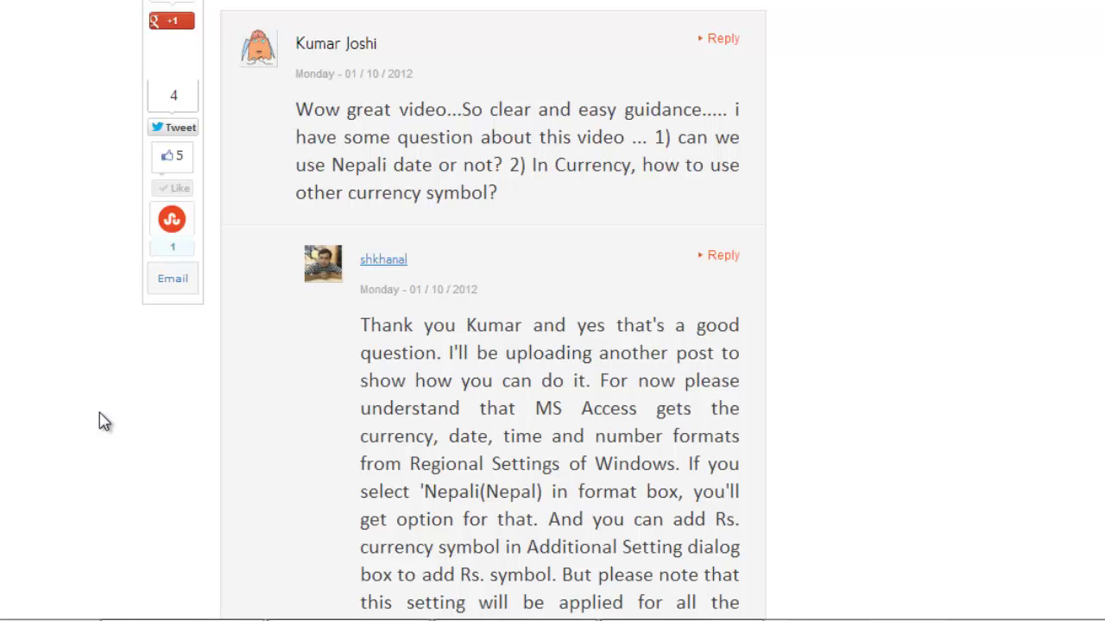
# - Open the Region and Language settings from the Control Panel and move the dialog into clear view
pyautogui.click(50, 614)
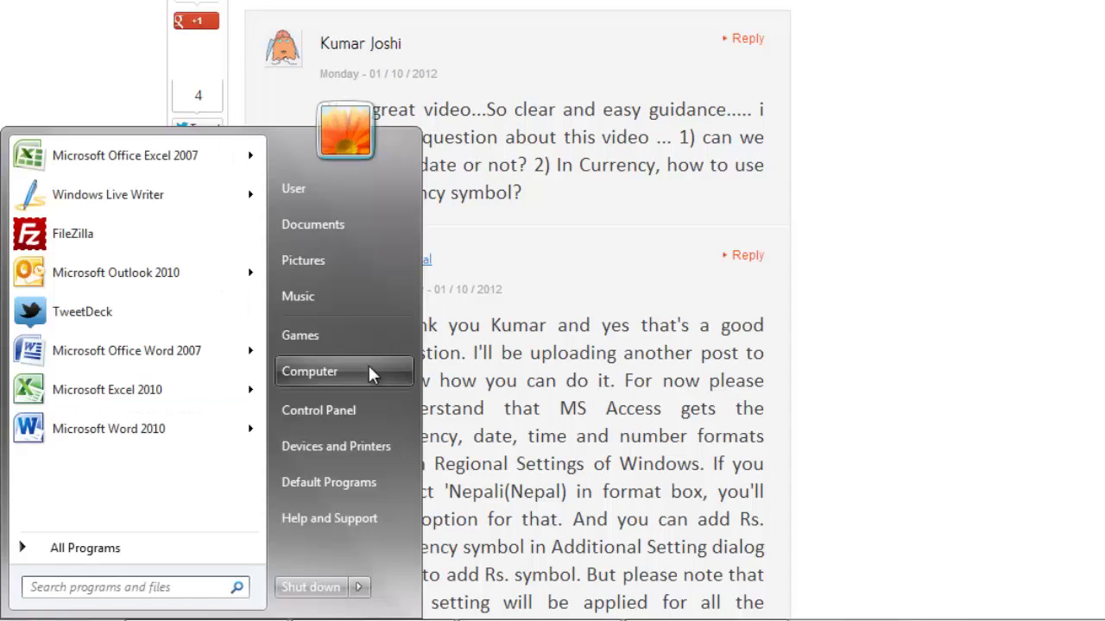
pyautogui.click(378, 416)
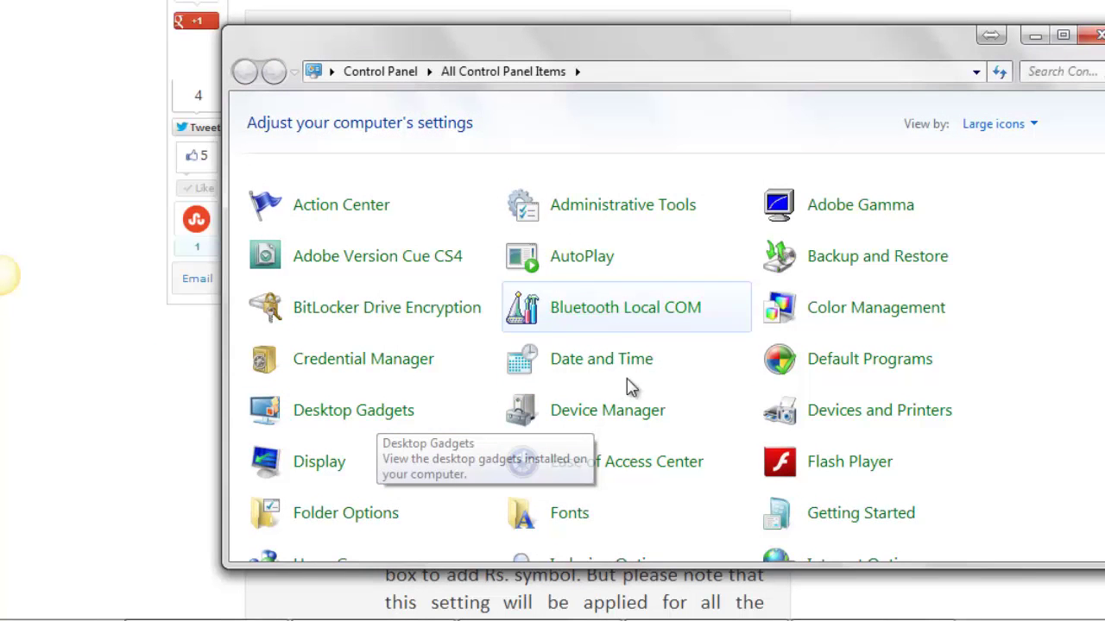
pyautogui.scroll(-3, 674, 365)
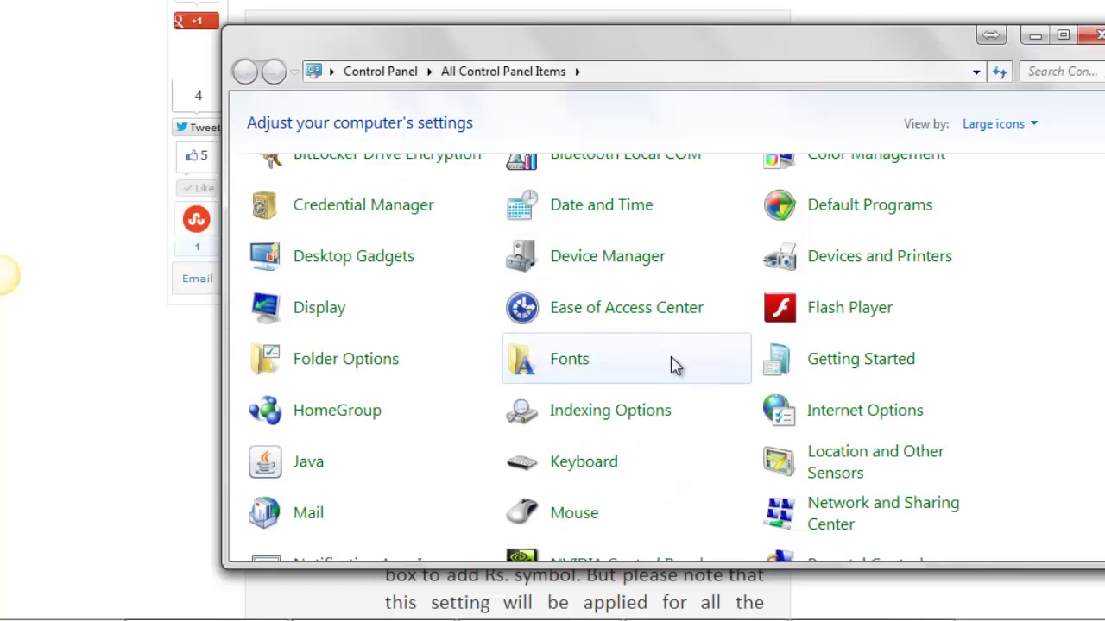
pyautogui.scroll(-5, 675, 365)
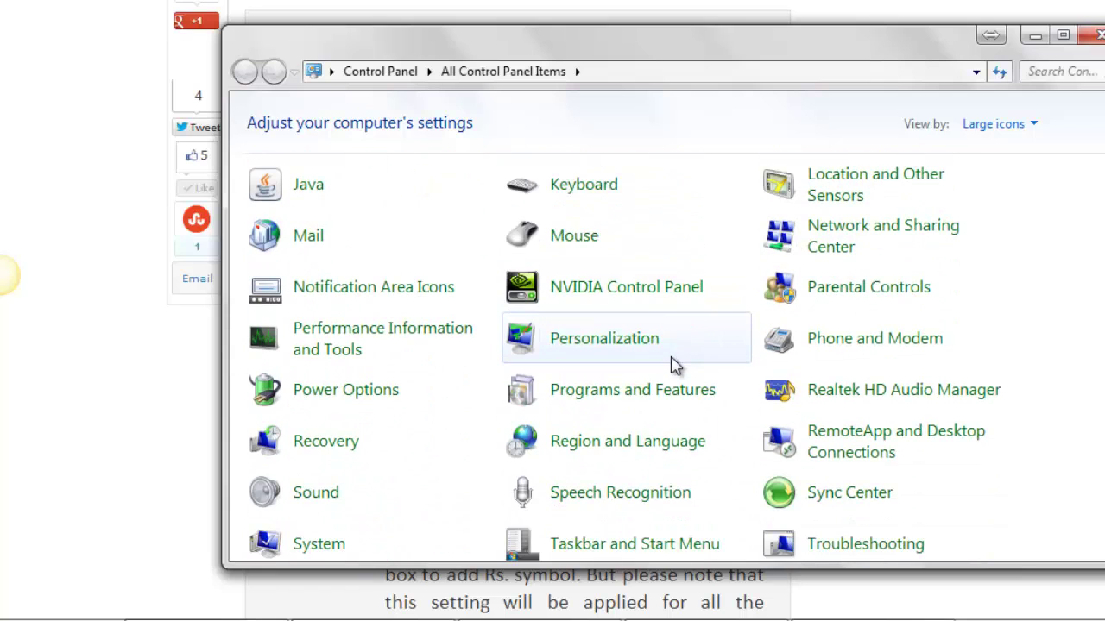
pyautogui.click(628, 445)
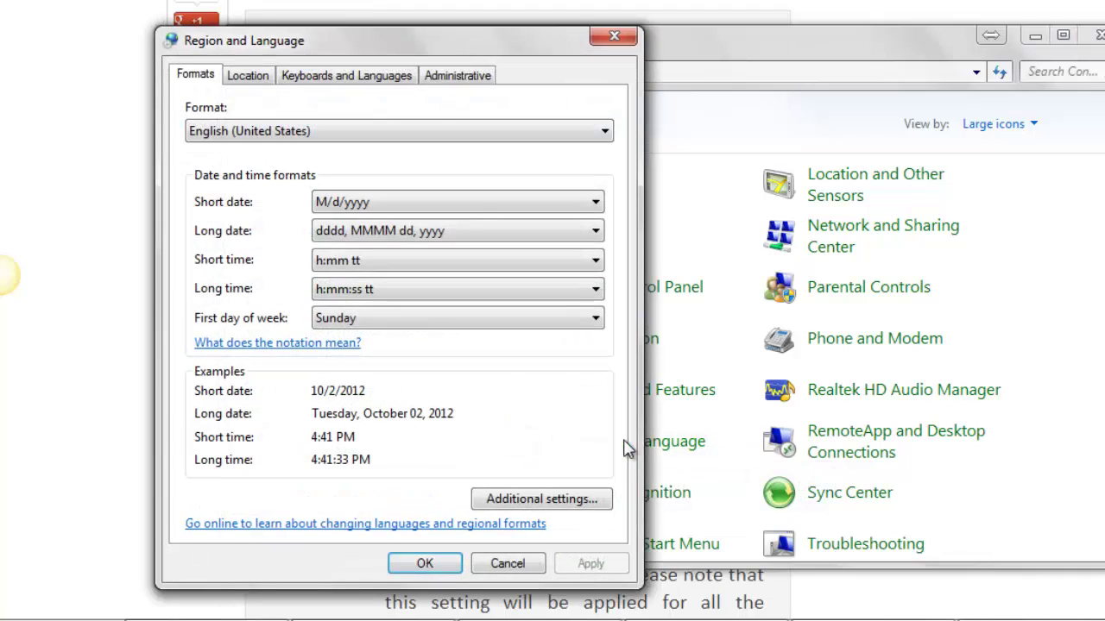
pyautogui.moveTo(462, 51); pyautogui.dragTo(708, 12)
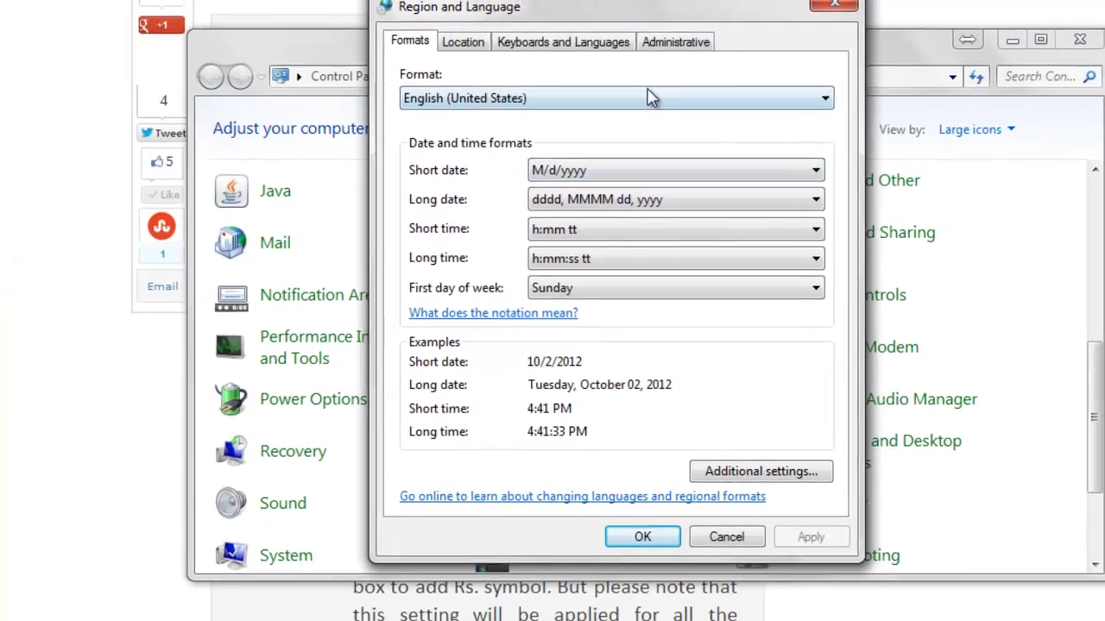
# - Choose Nepali (Nepal) as the regional format
pyautogui.click(674, 93)
pyautogui.press('n')
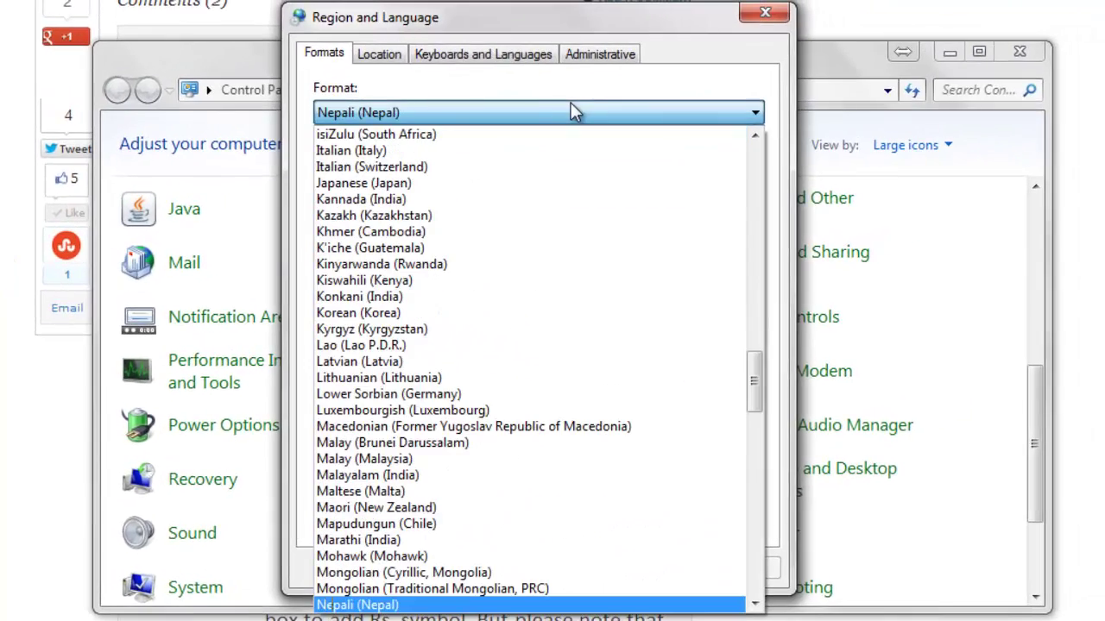
pyautogui.click(380, 607)
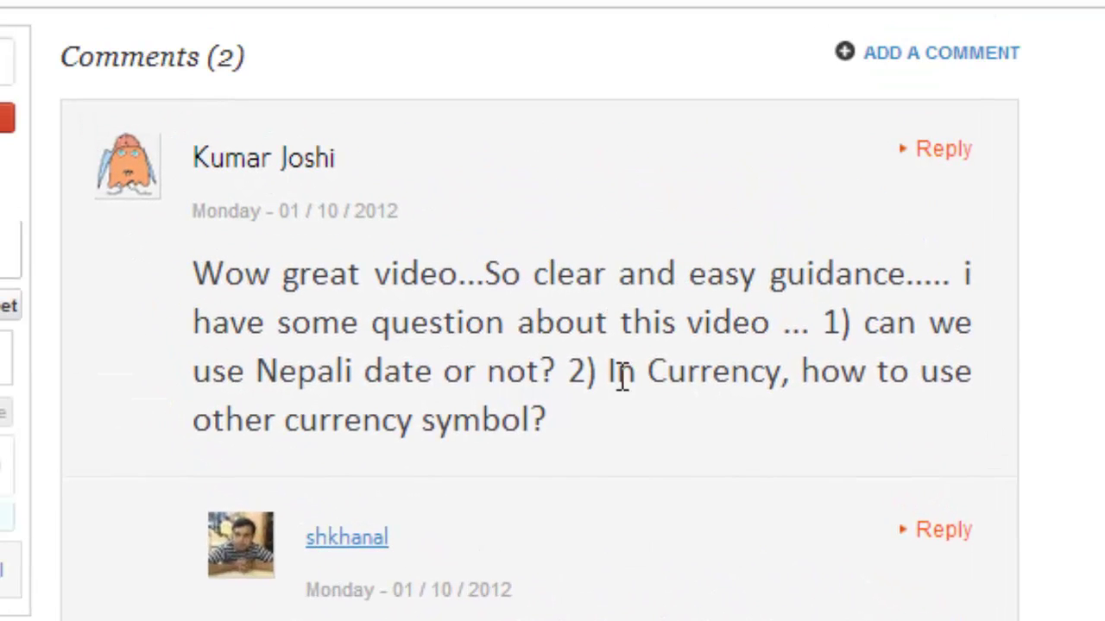
# - Highlight the question about using another currency symbol in the first blog comment
pyautogui.moveTo(608, 388); pyautogui.dragTo(604, 407)
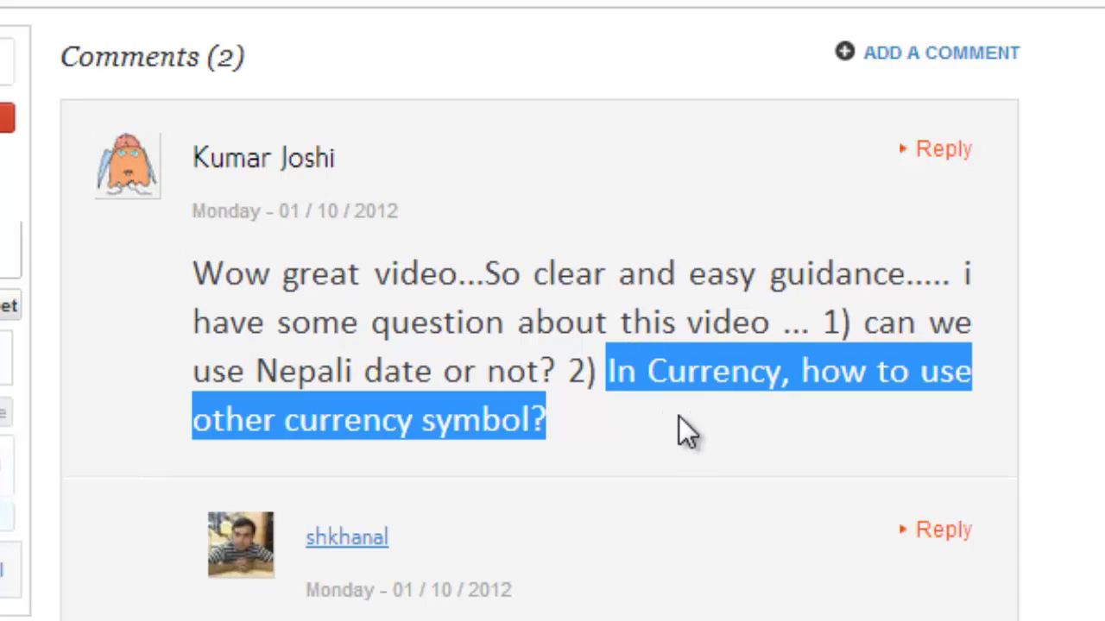
pyautogui.click(598, 373)
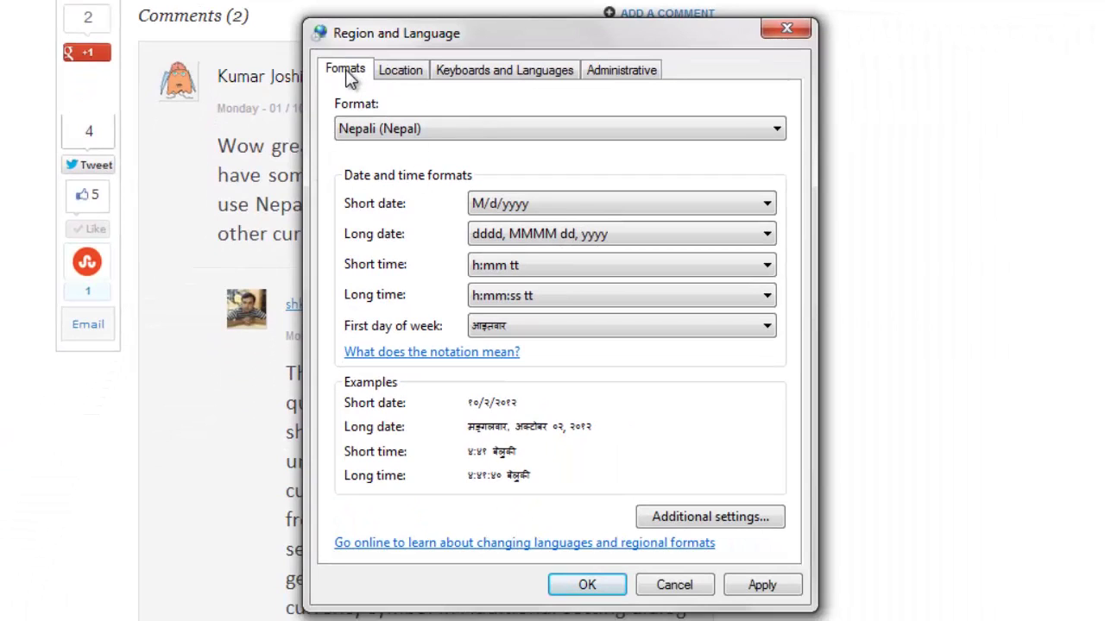
# - Review the number, currency, time and date customization options for the Nepali format, then close them
pyautogui.click(729, 524)
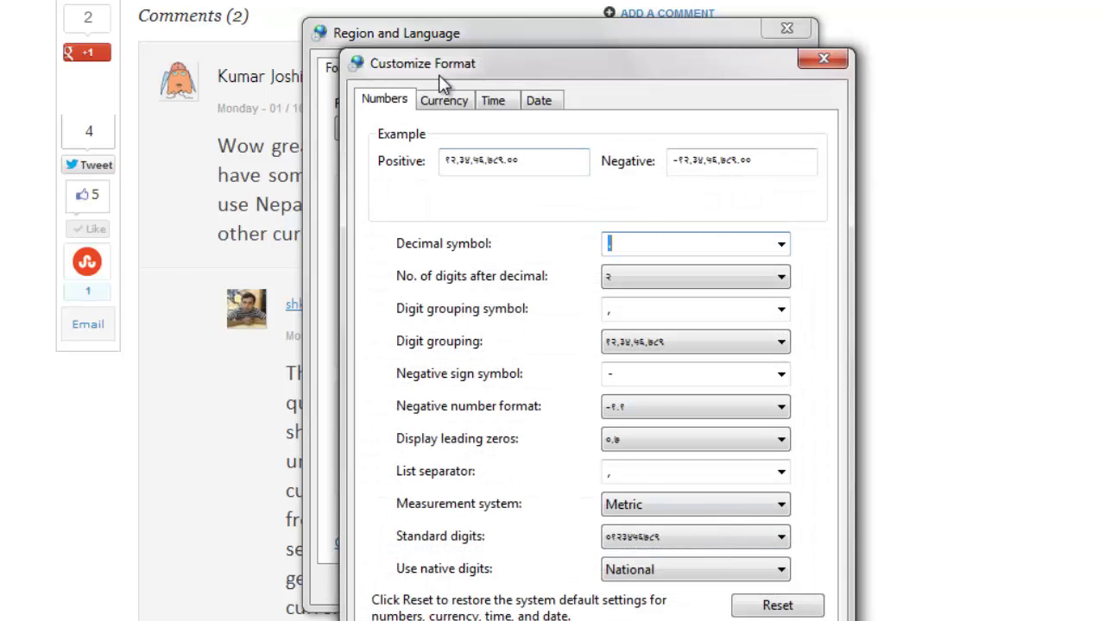
pyautogui.moveTo(441, 63); pyautogui.dragTo(440, 56)
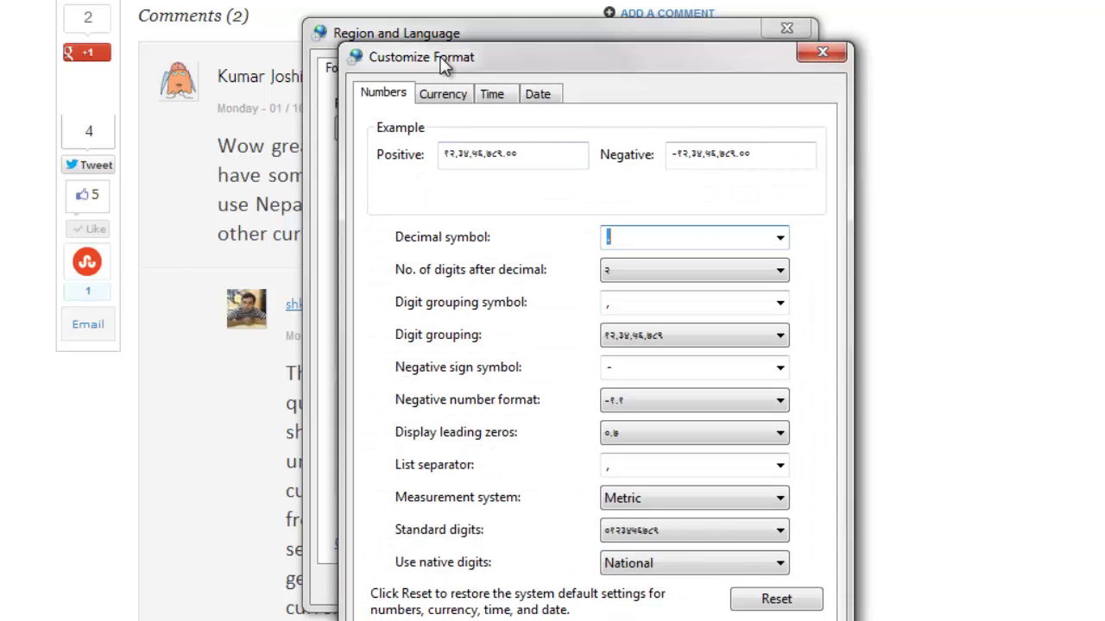
pyautogui.click(443, 94)
pyautogui.click(492, 94)
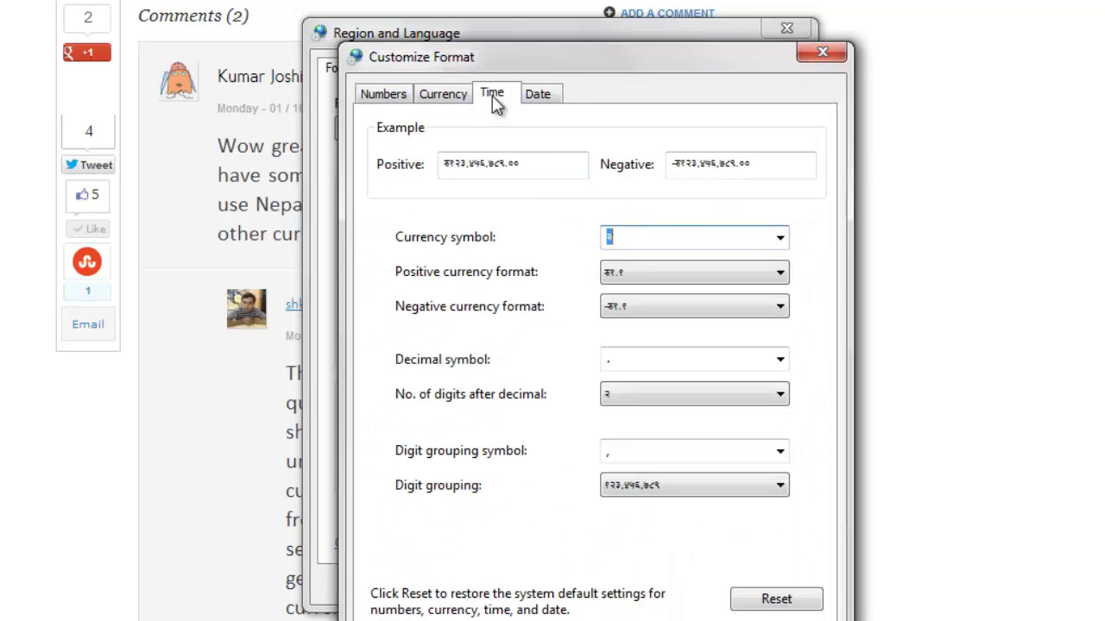
pyautogui.click(537, 94)
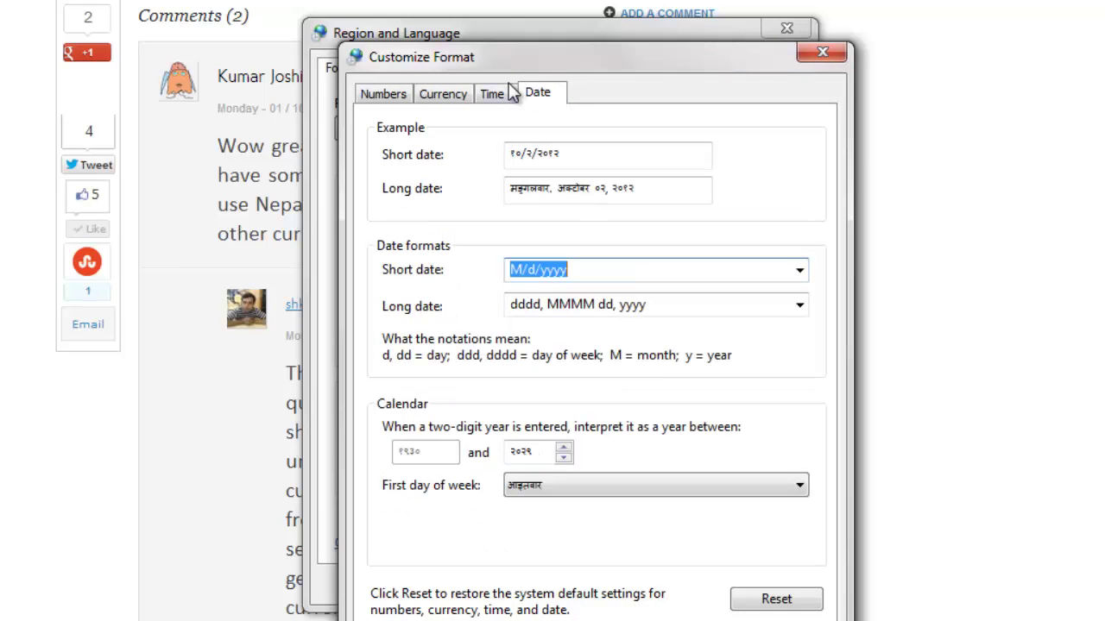
pyautogui.click(408, 94)
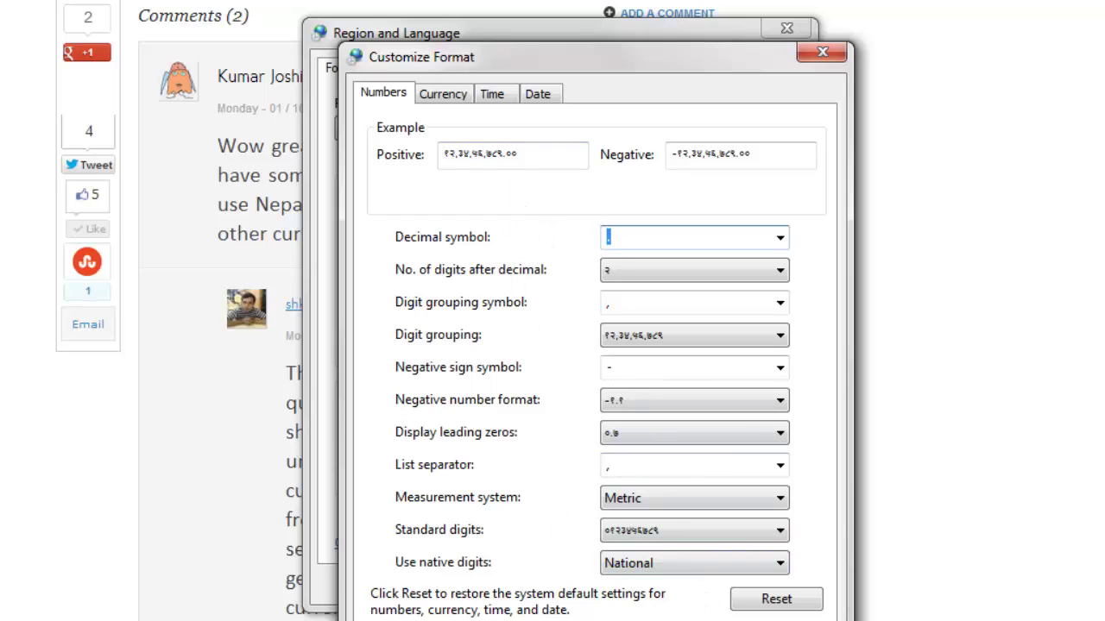
pyautogui.click(709, 620)
# - Set the regional format to English (United States), apply it and close the Region and Language settings
pyautogui.click(498, 133)
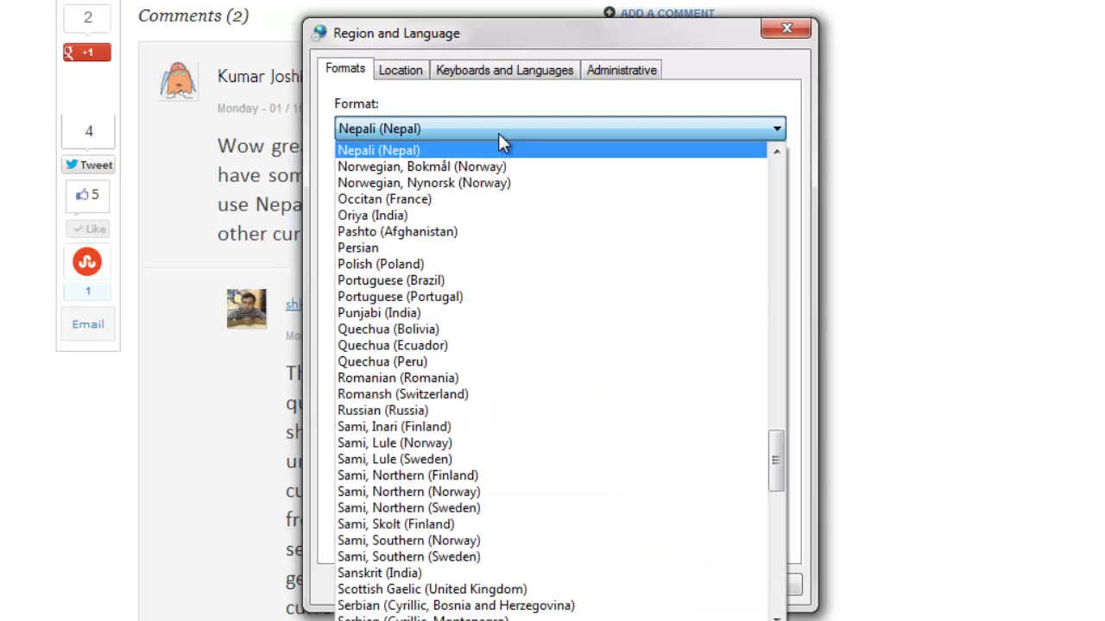
pyautogui.press('e')
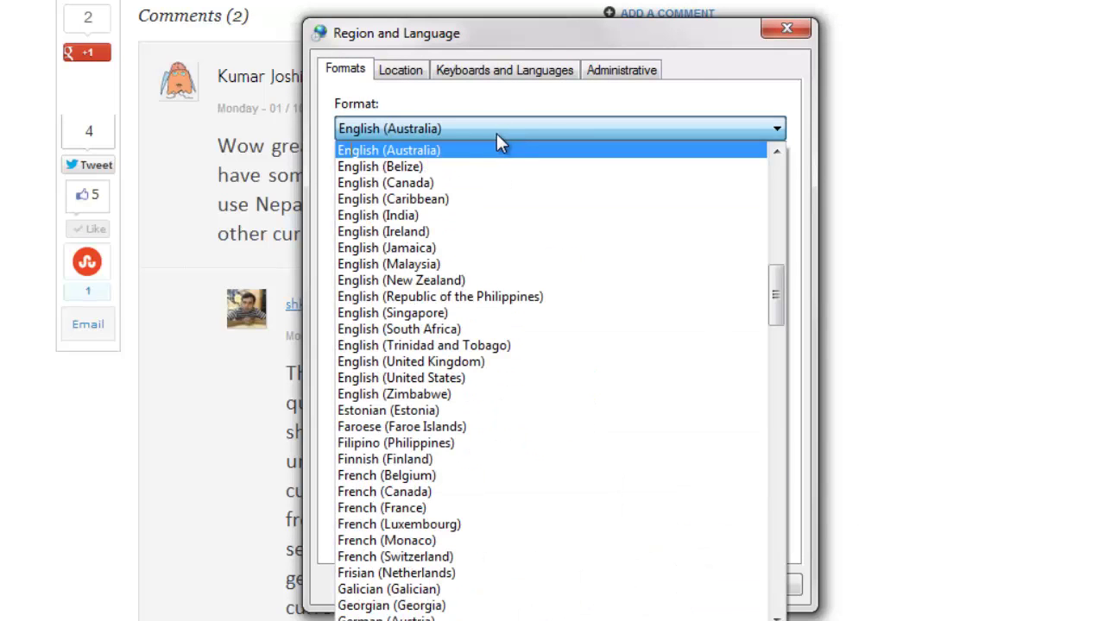
pyautogui.click(454, 378)
pyautogui.click(740, 585)
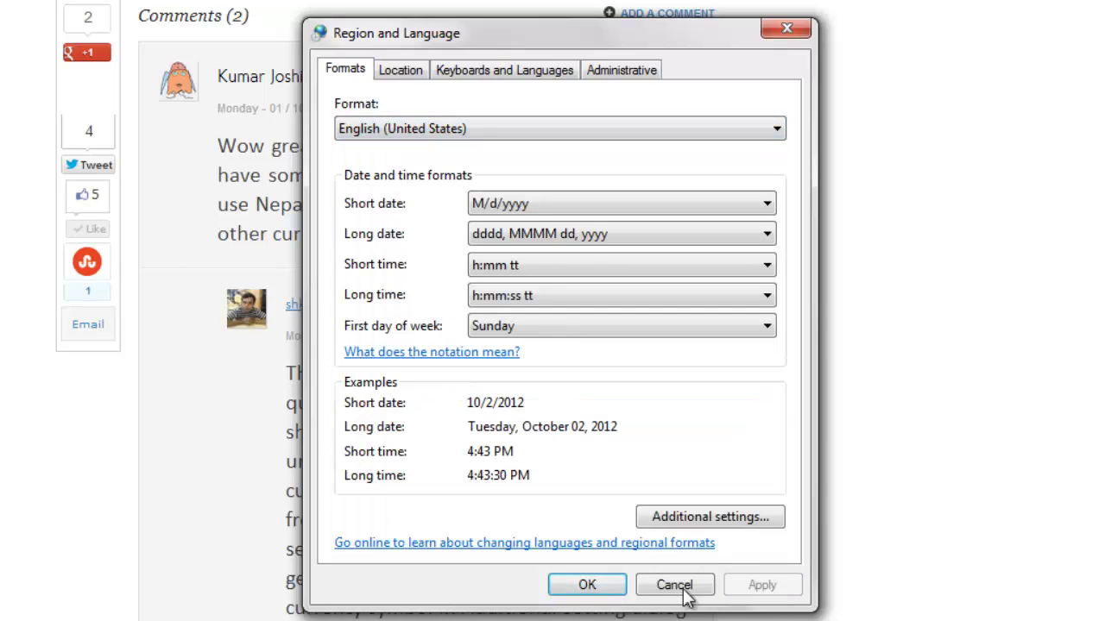
pyautogui.click(591, 587)
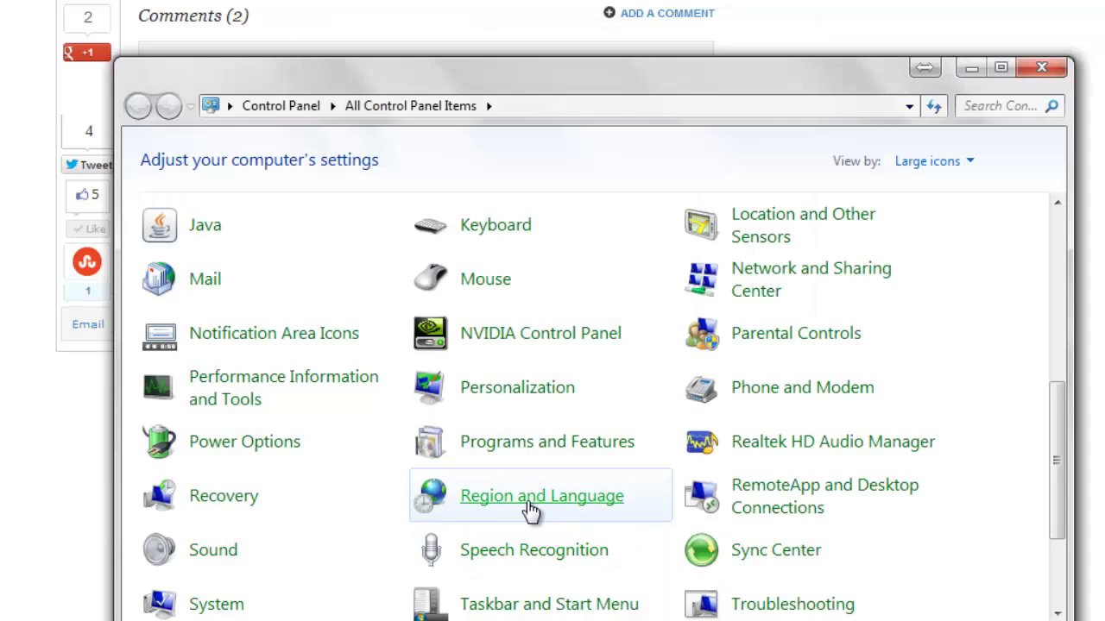
# - Reopen the Region and Language settings and open the additional format customization for English (United States)
pyautogui.click(529, 507)
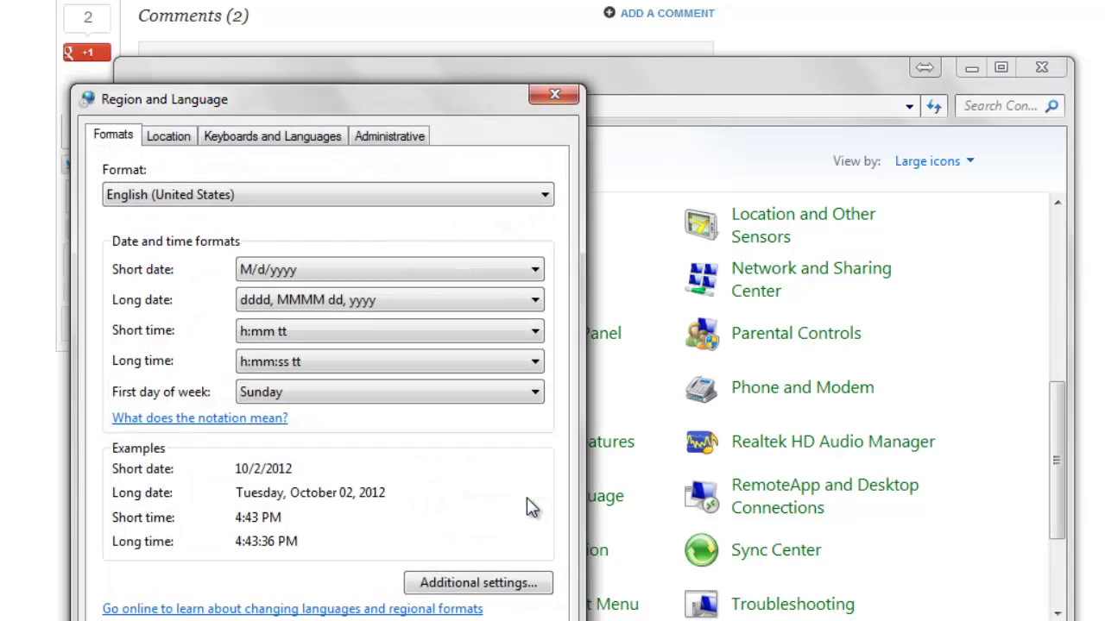
pyautogui.moveTo(381, 107); pyautogui.dragTo(494, 69)
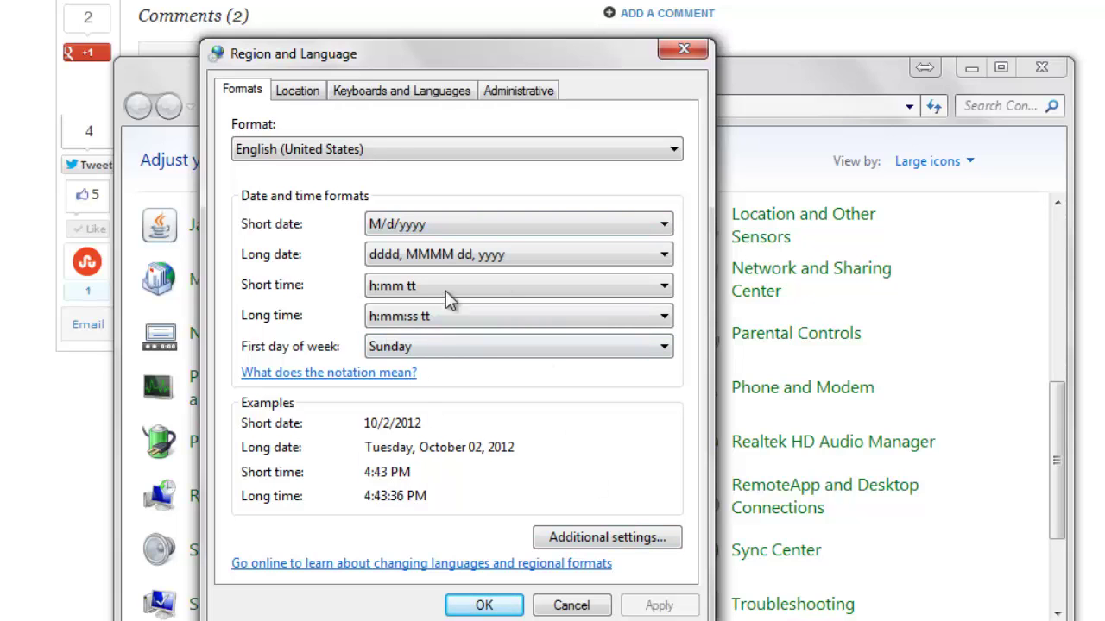
pyautogui.click(646, 539)
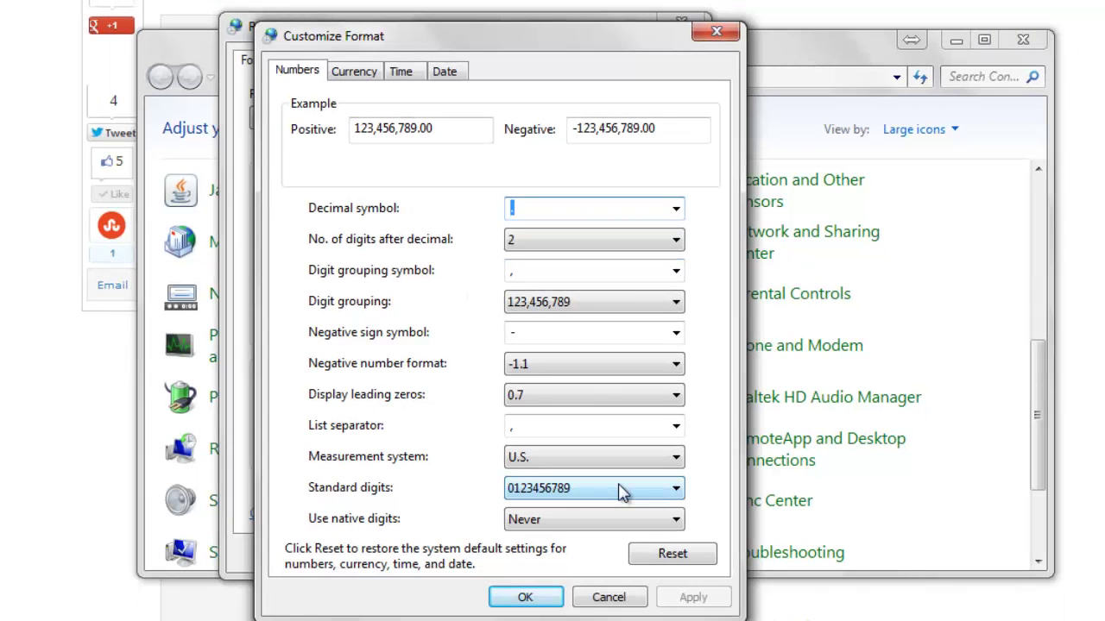
# - Replace the currency symbol with "Rs." and apply the change
pyautogui.click(354, 74)
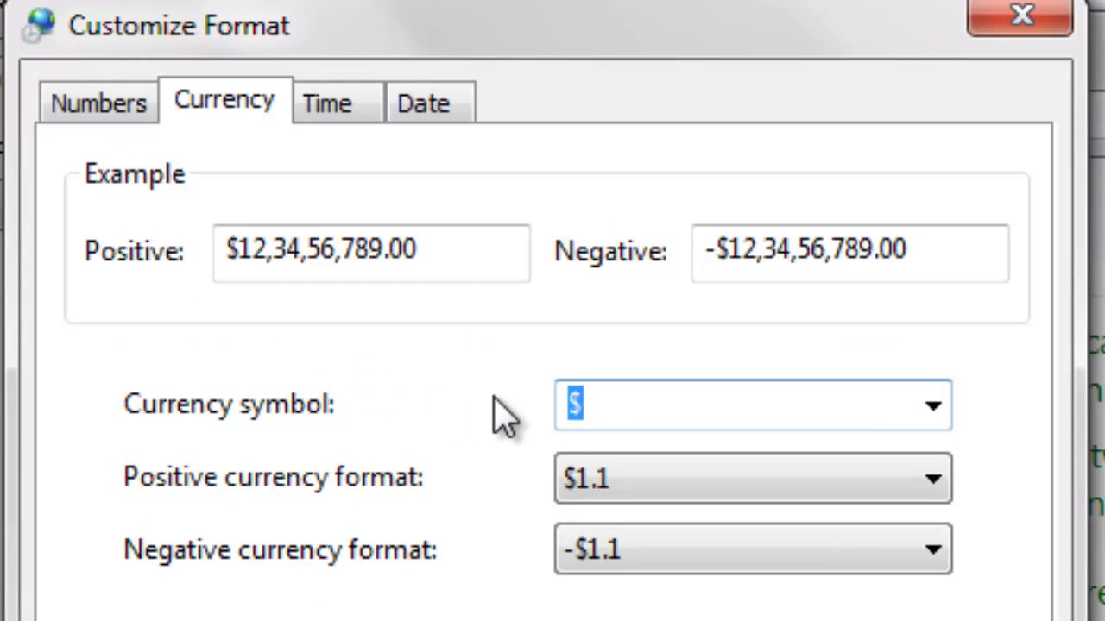
pyautogui.click(626, 404)
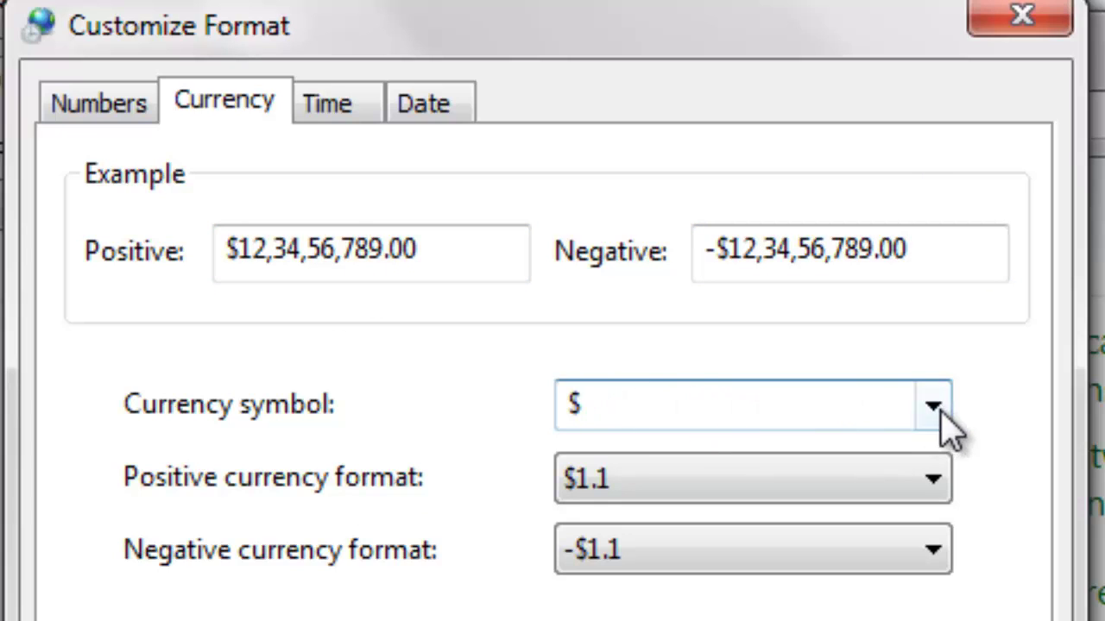
pyautogui.moveTo(708, 420); pyautogui.dragTo(480, 433)
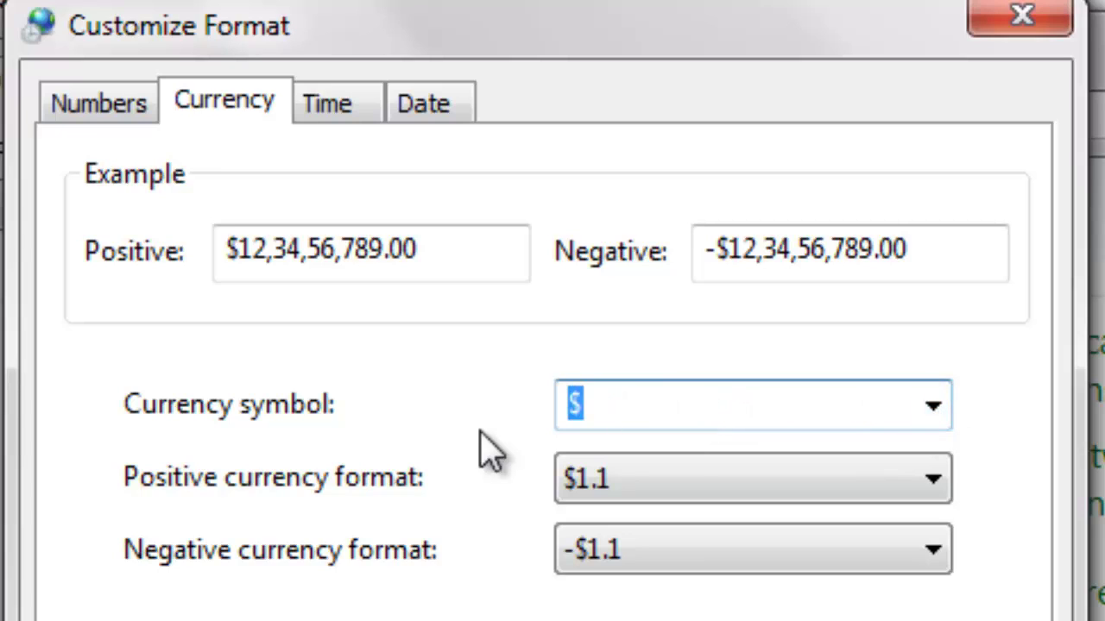
pyautogui.write('Rs.')
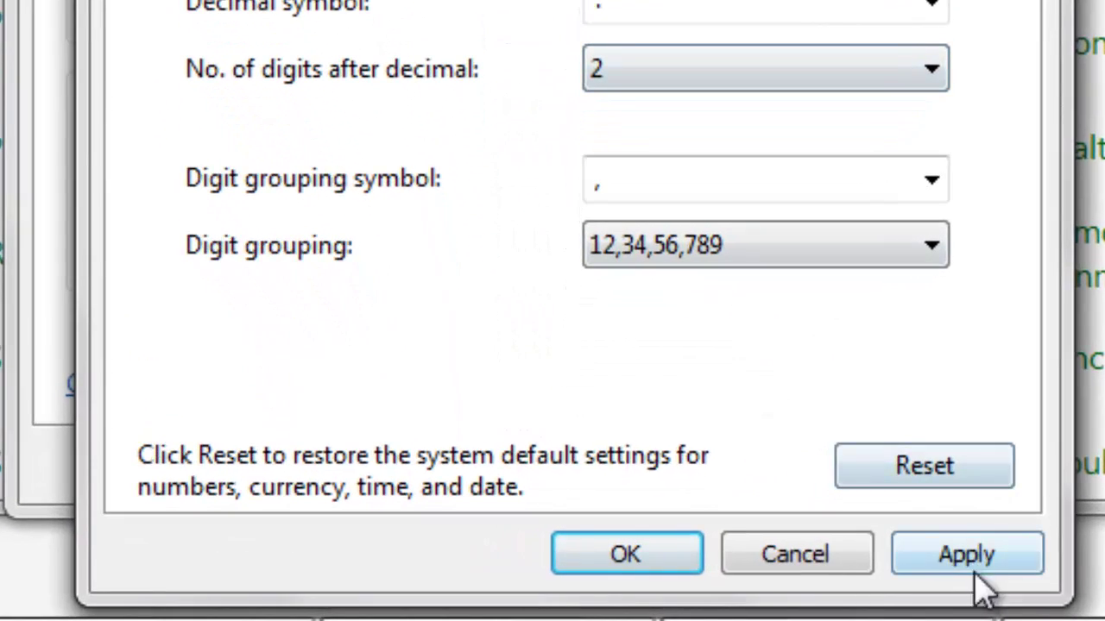
pyautogui.click(800, 578)
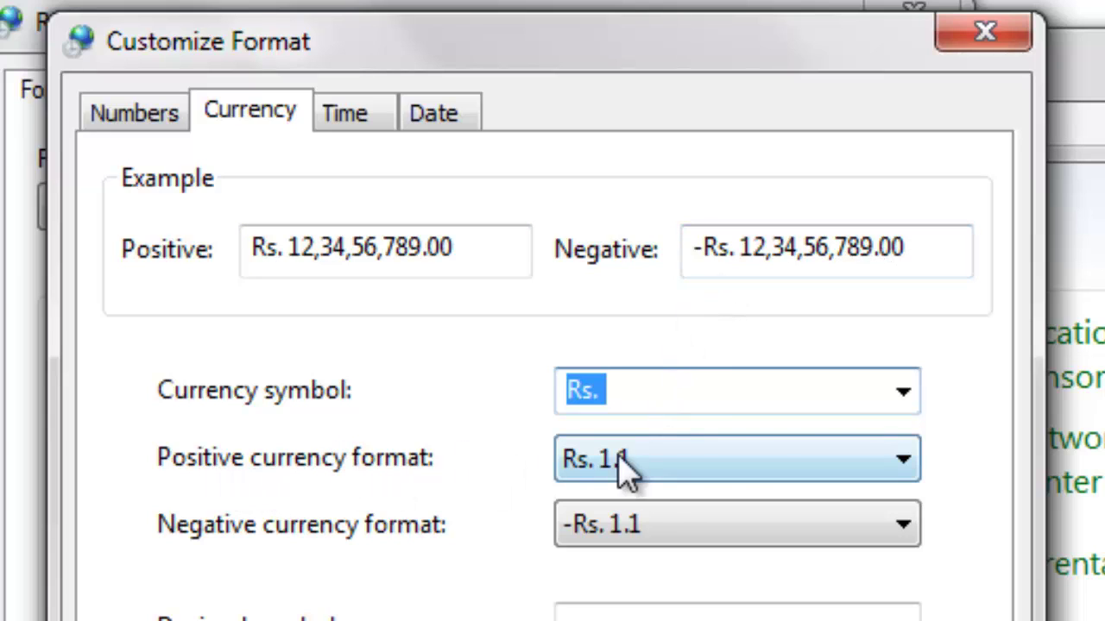
# - Review the positive and negative currency format options and the decimal symbol without changing them
pyautogui.click(900, 462)
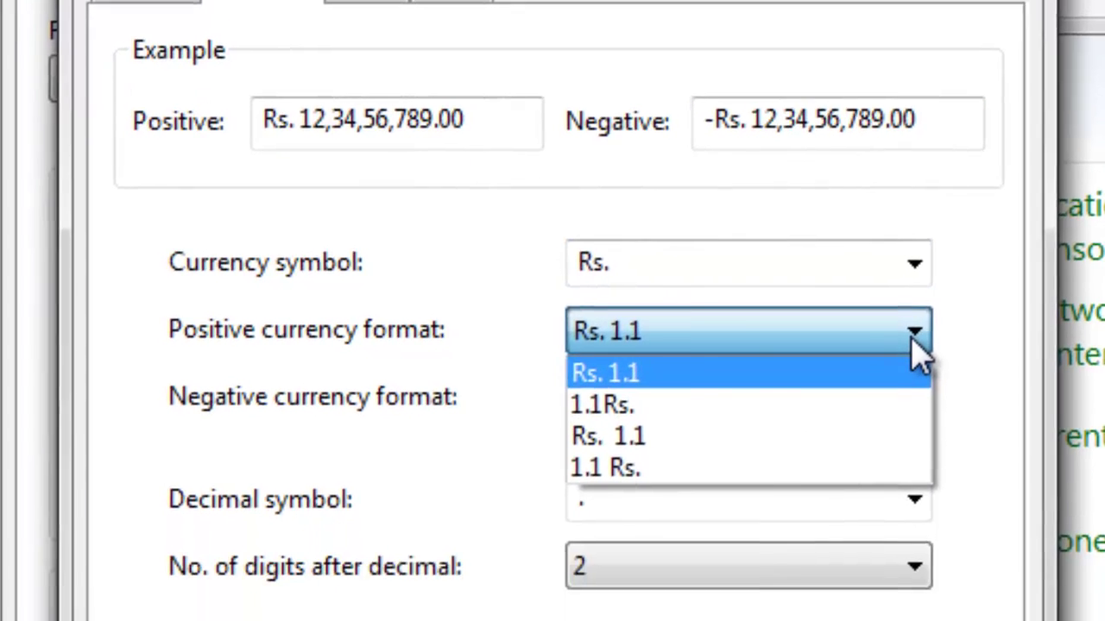
pyautogui.click(900, 462)
pyautogui.click(927, 237)
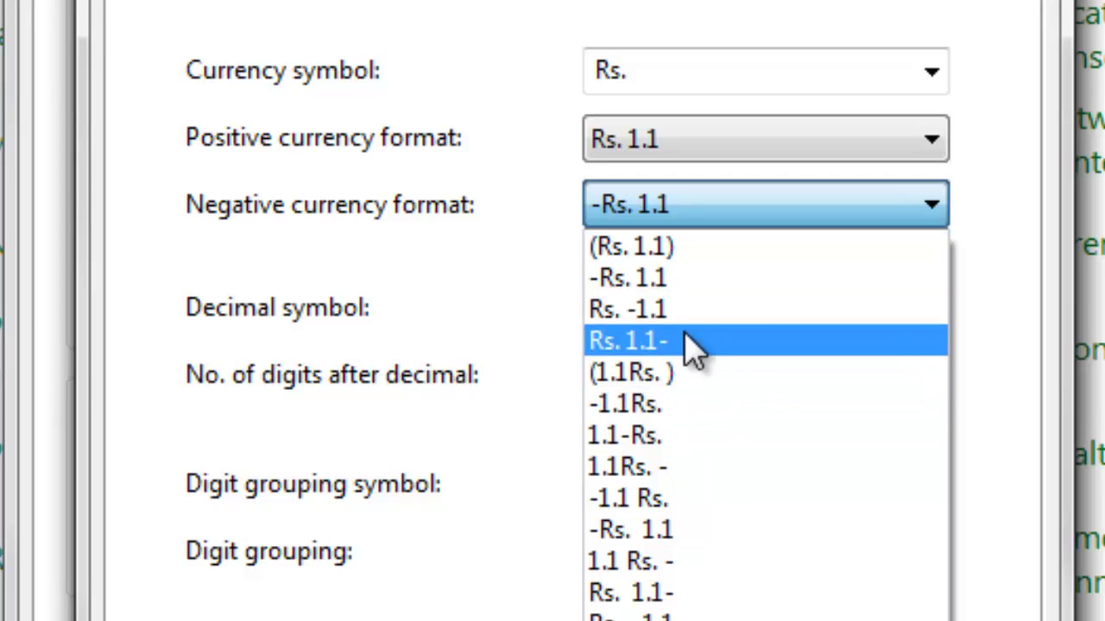
pyautogui.click(713, 216)
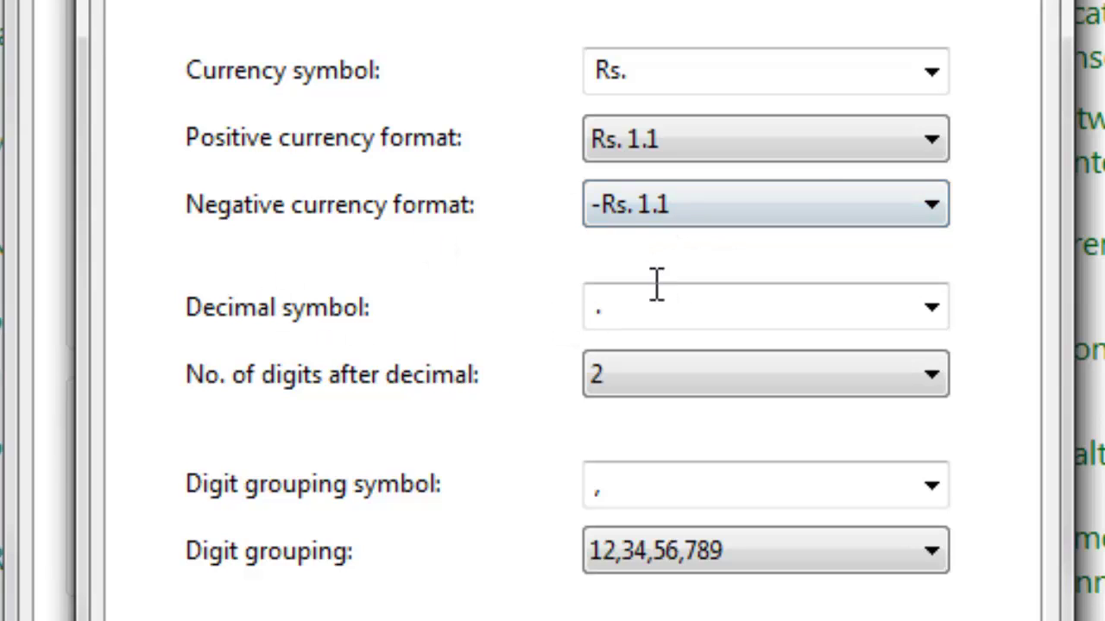
pyautogui.click(638, 311)
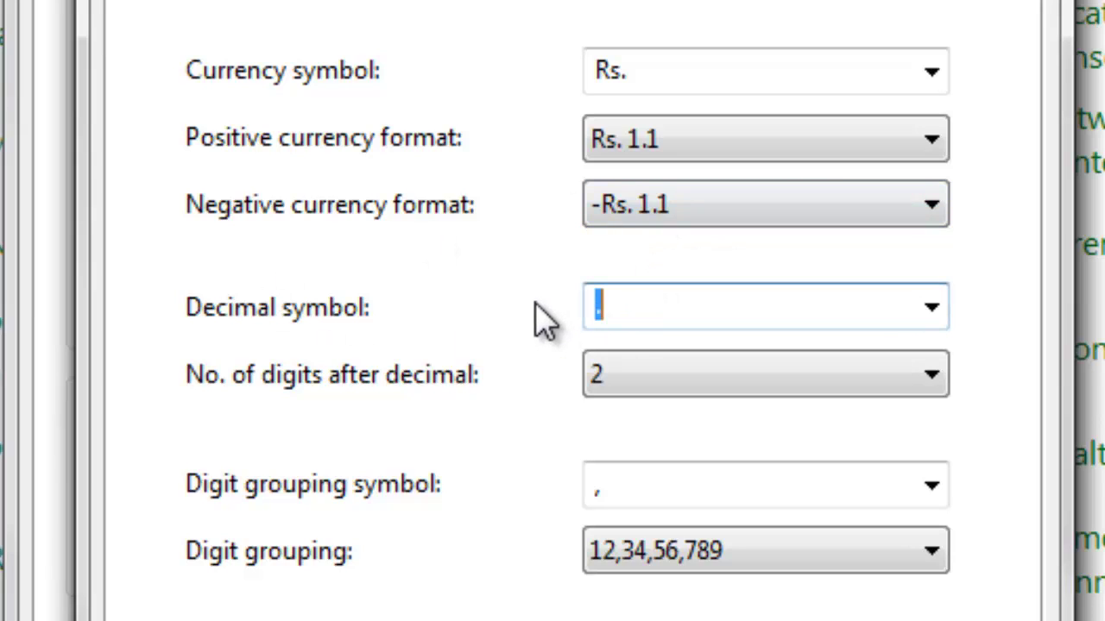
pyautogui.click(654, 307)
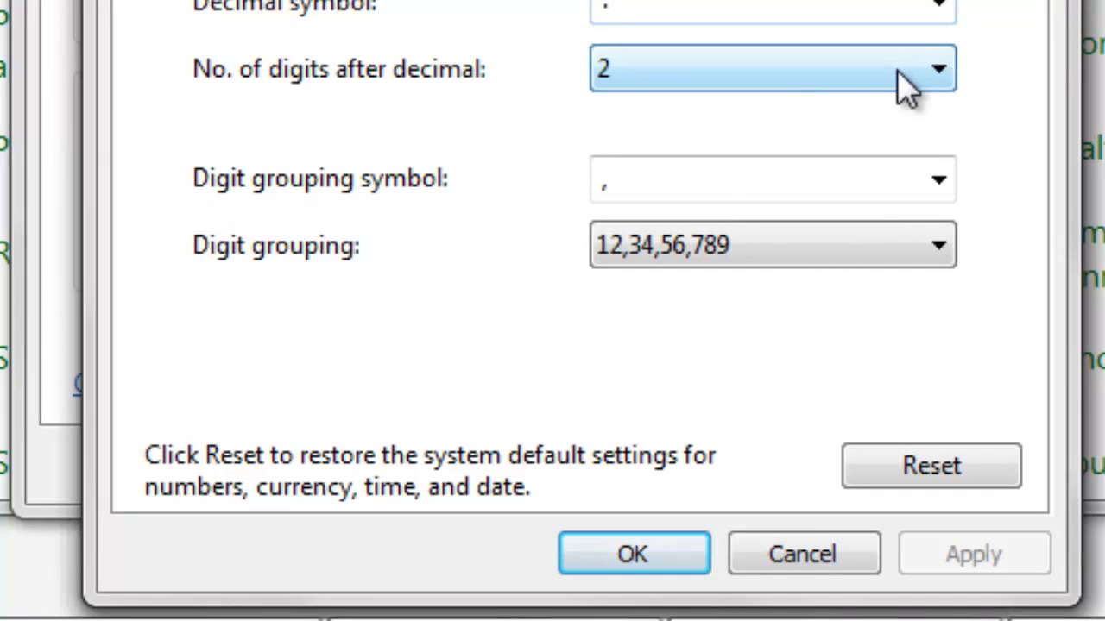
# - Choose 2 digits after the decimal for currency and select the digit grouping symbol's text
pyautogui.click(897, 70)
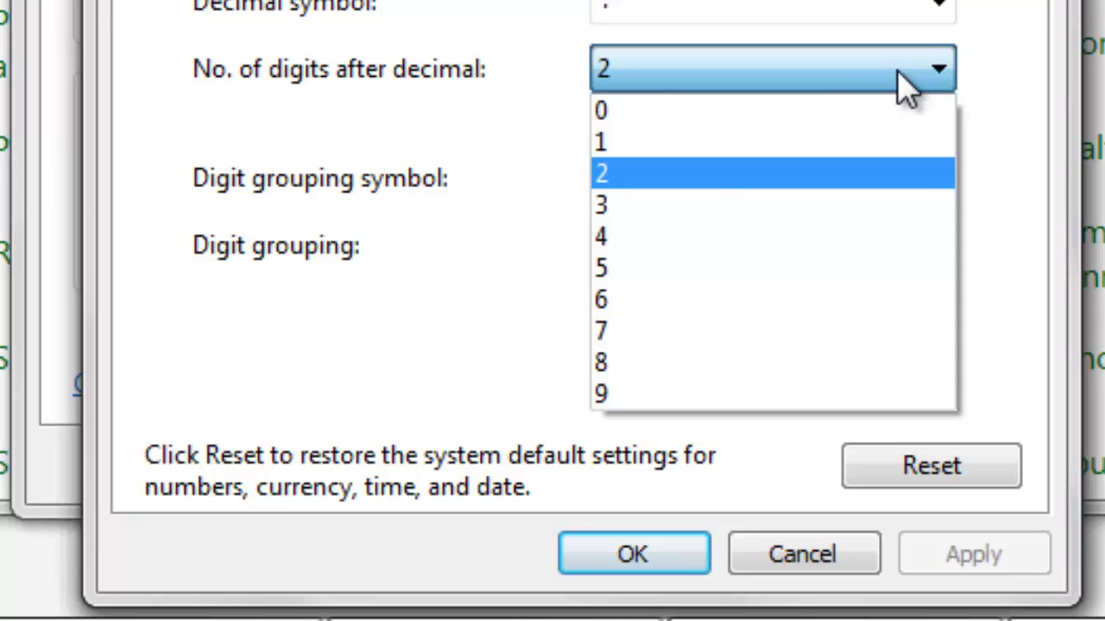
pyautogui.click(665, 177)
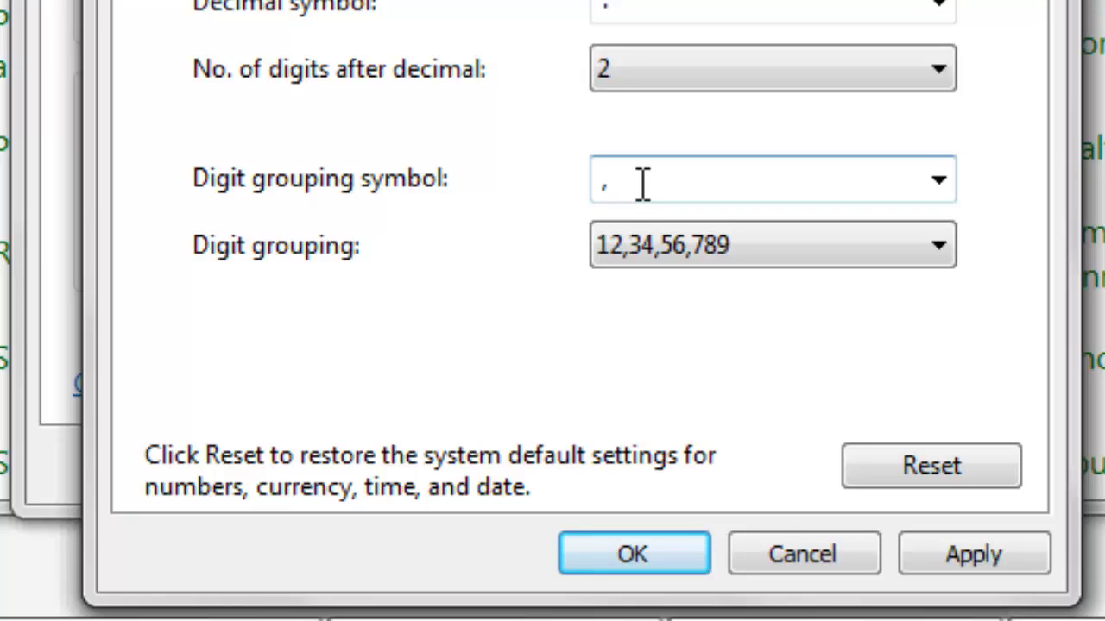
pyautogui.moveTo(642, 183); pyautogui.dragTo(575, 188)
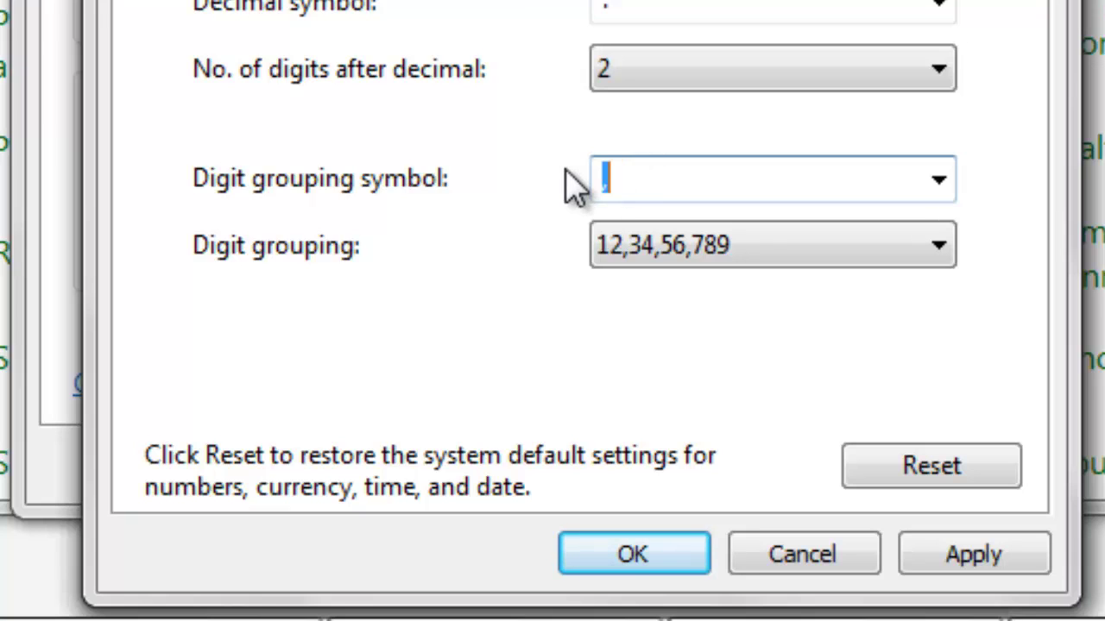
# - Choose 12,34,56,789 as the currency digit grouping, then apply and accept the customized format
pyautogui.click(654, 184)
pyautogui.click(940, 249)
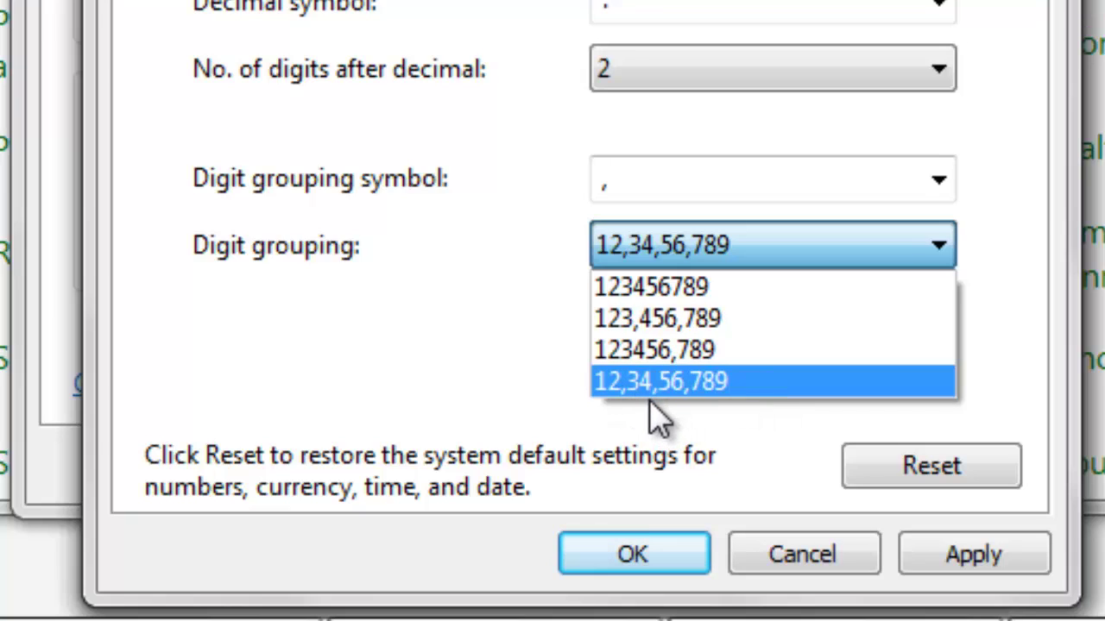
pyautogui.click(766, 391)
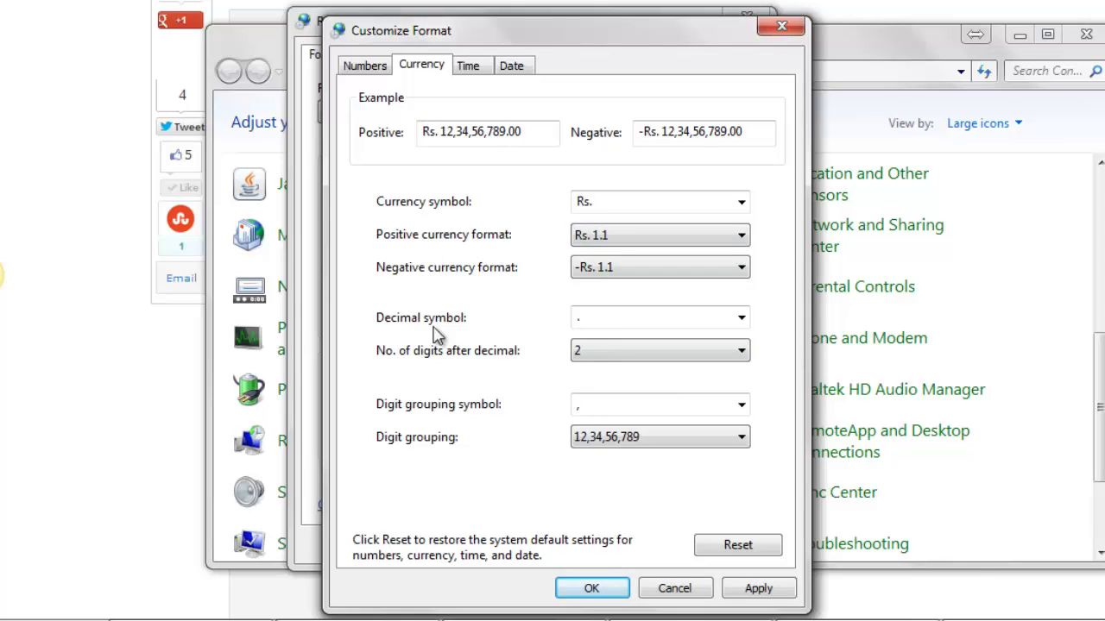
pyautogui.click(760, 590)
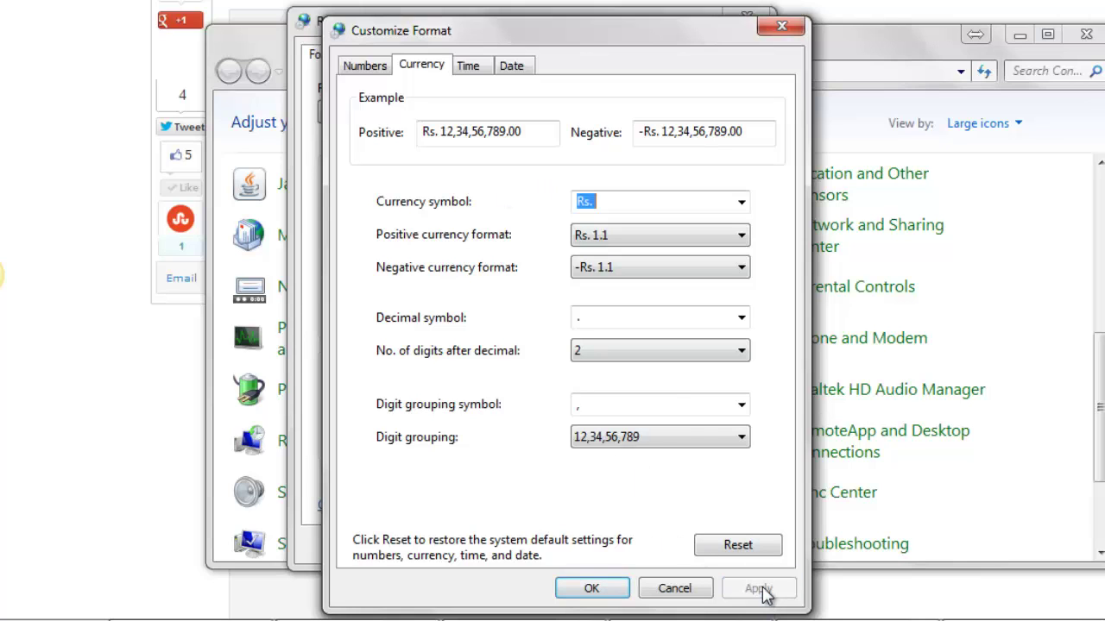
pyautogui.click(592, 589)
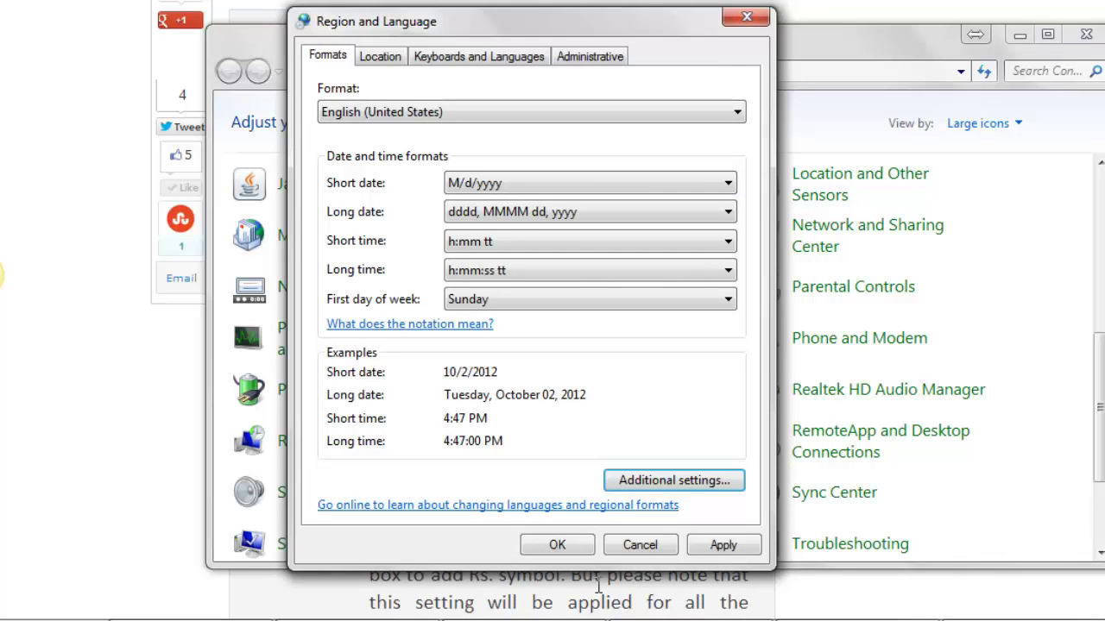
# - Apply and accept the Region and Language settings, and close the Control Panel window
pyautogui.click(730, 546)
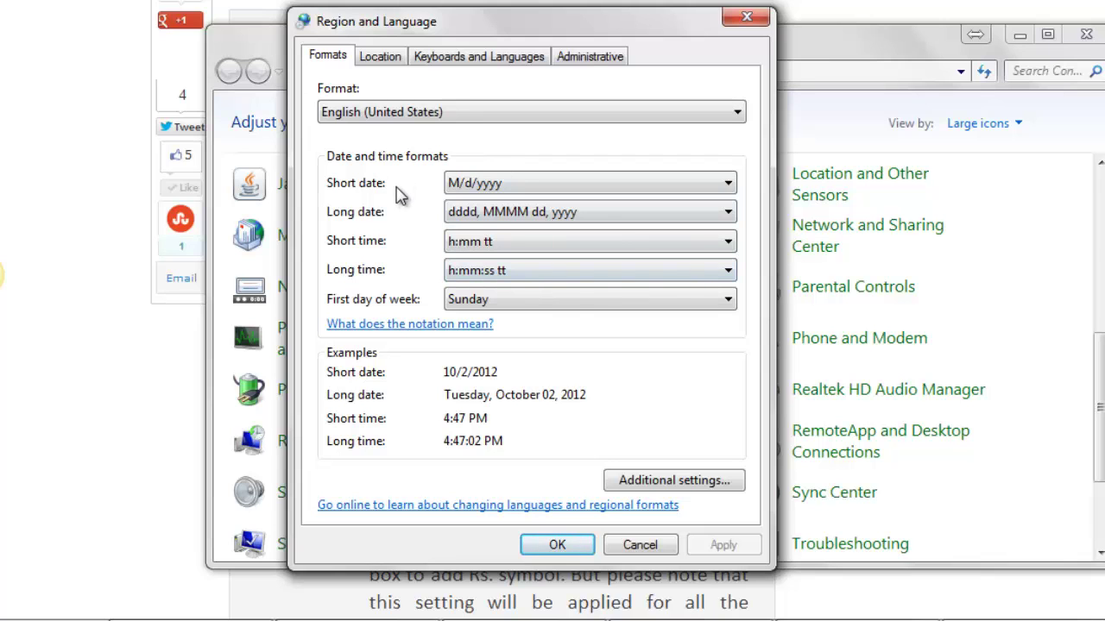
pyautogui.click(557, 545)
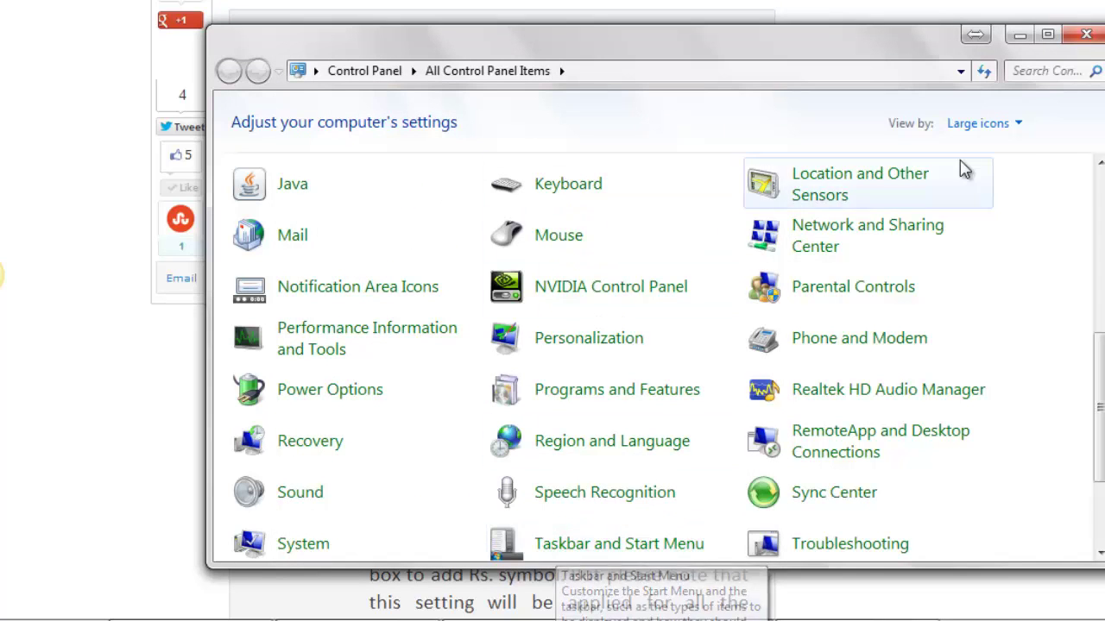
pyautogui.click(1086, 36)
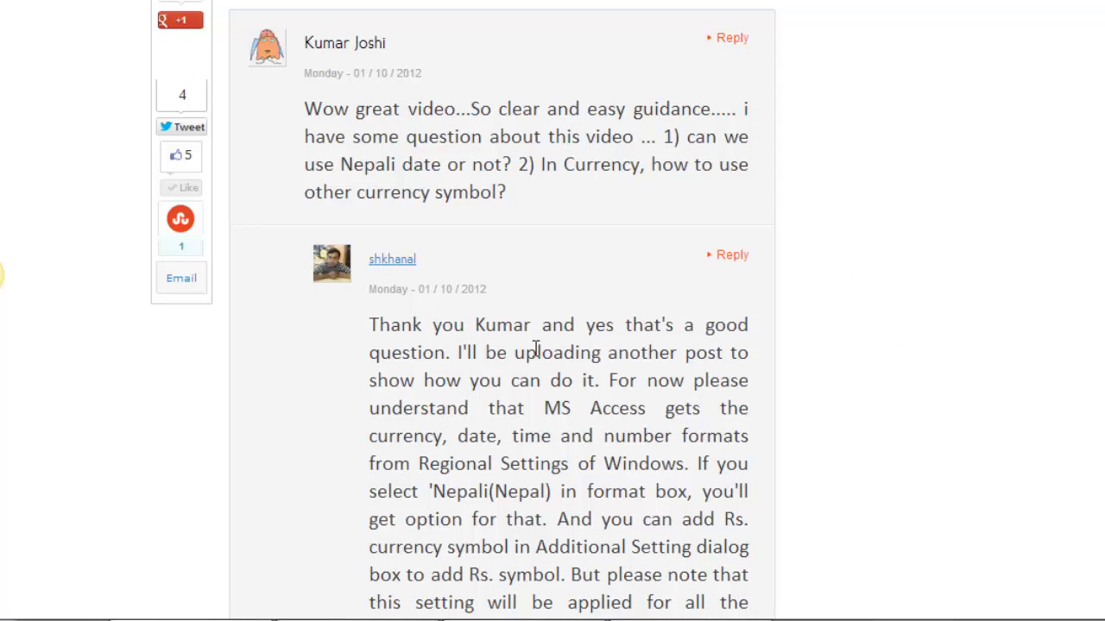
# - Find and launch Microsoft Access 2010, and open the recent database database_98510032
pyautogui.moveTo(542, 164); pyautogui.dragTo(501, 190)
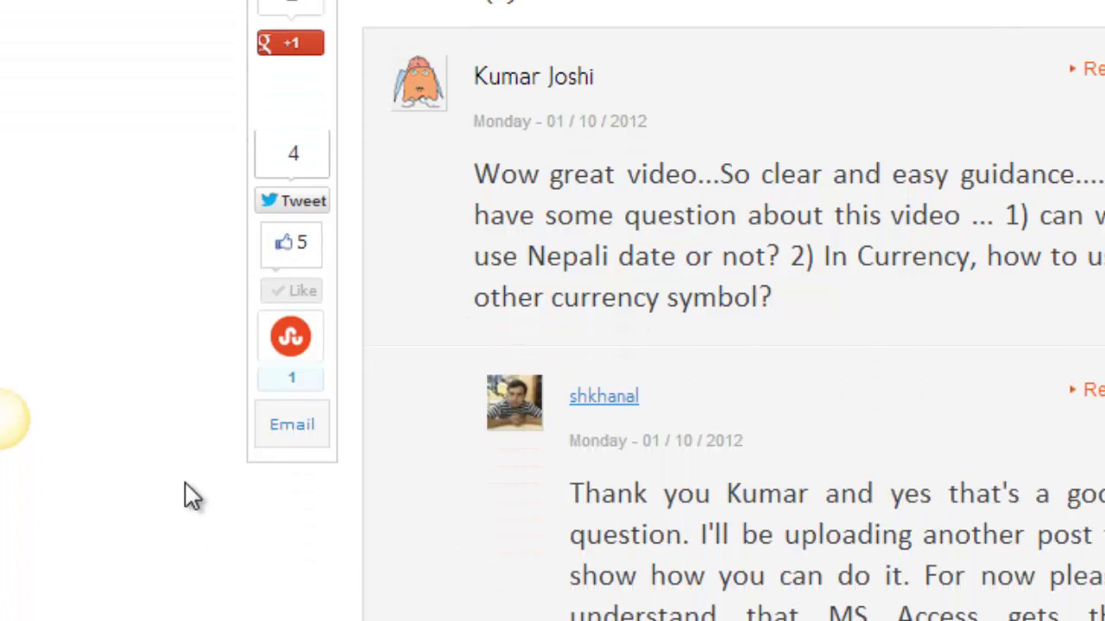
pyautogui.press('super')
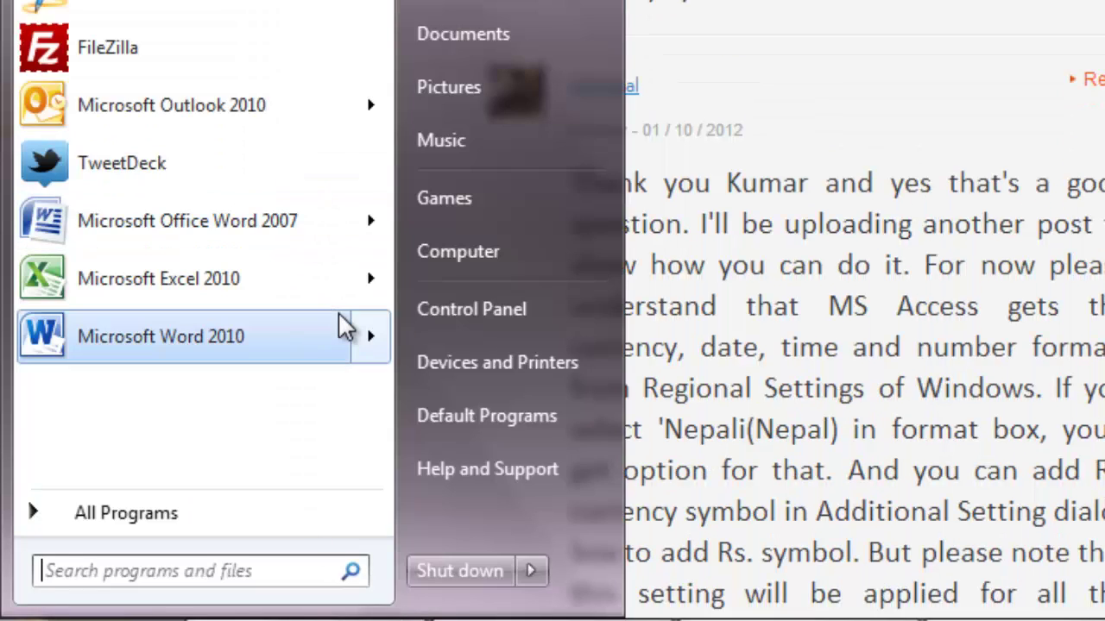
pyautogui.write('access')
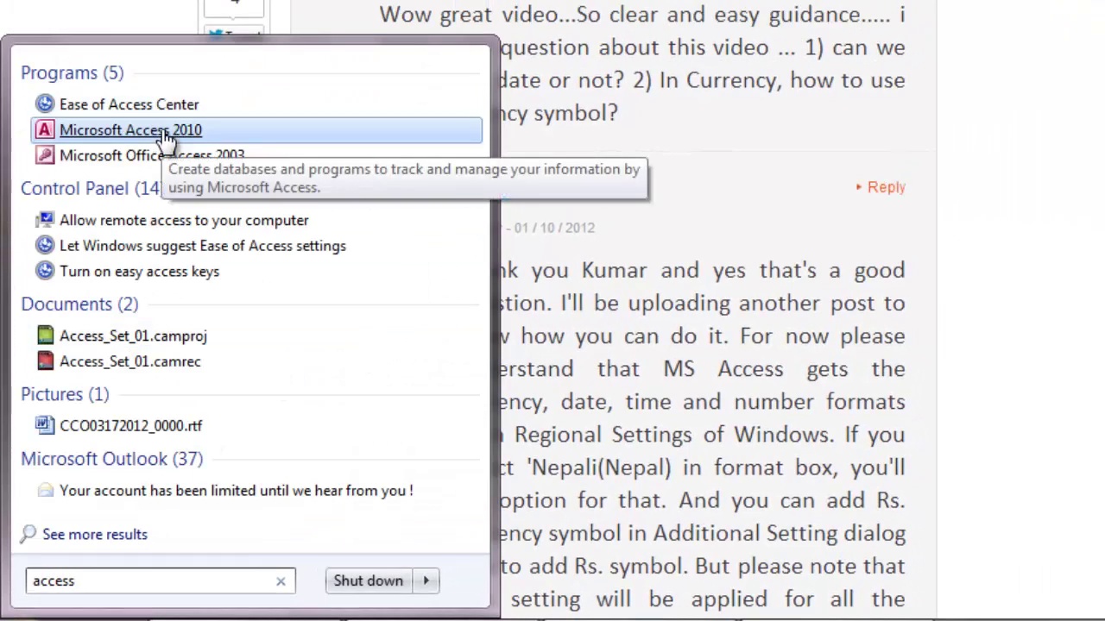
pyautogui.click(129, 129)
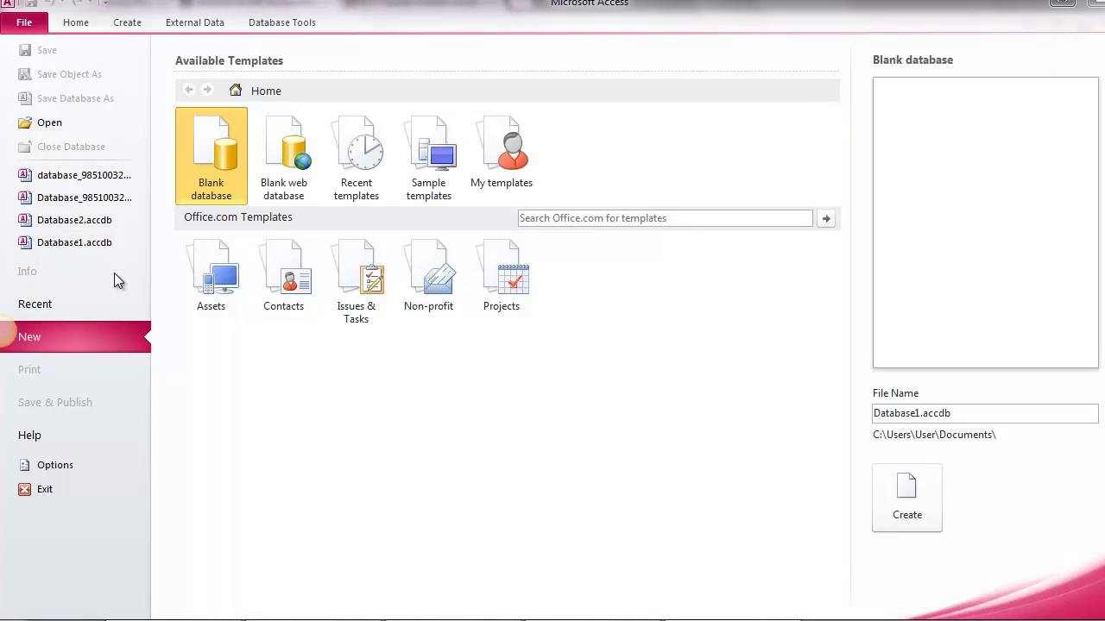
pyautogui.click(76, 183)
pyautogui.click(87, 210)
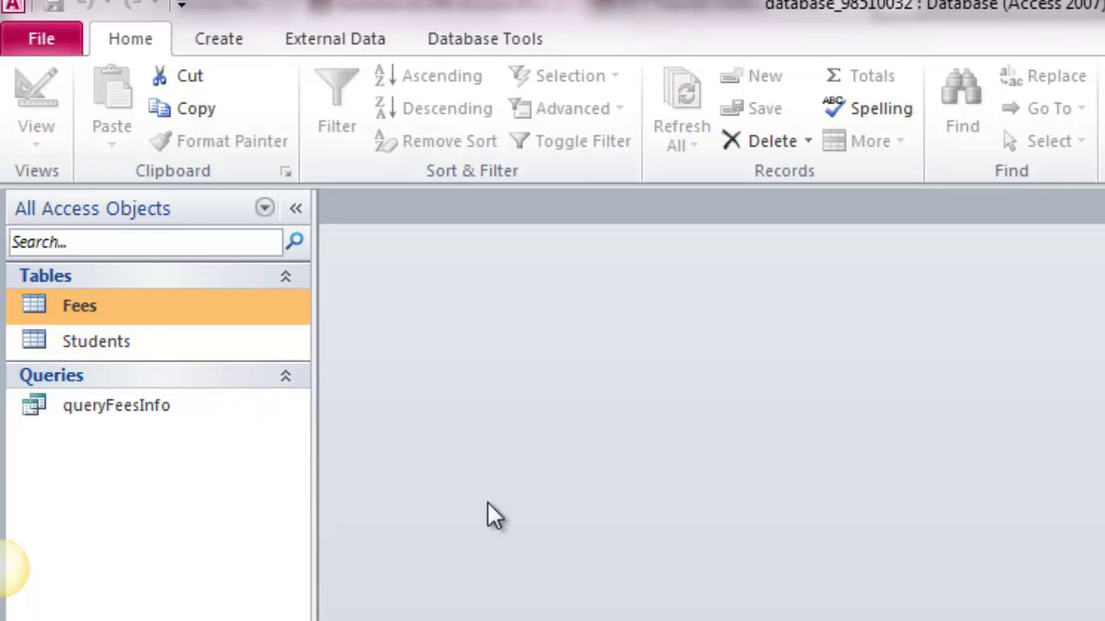
# - Open the Fees table to show its records
pyautogui.click(185, 342)
pyautogui.click(90, 311)
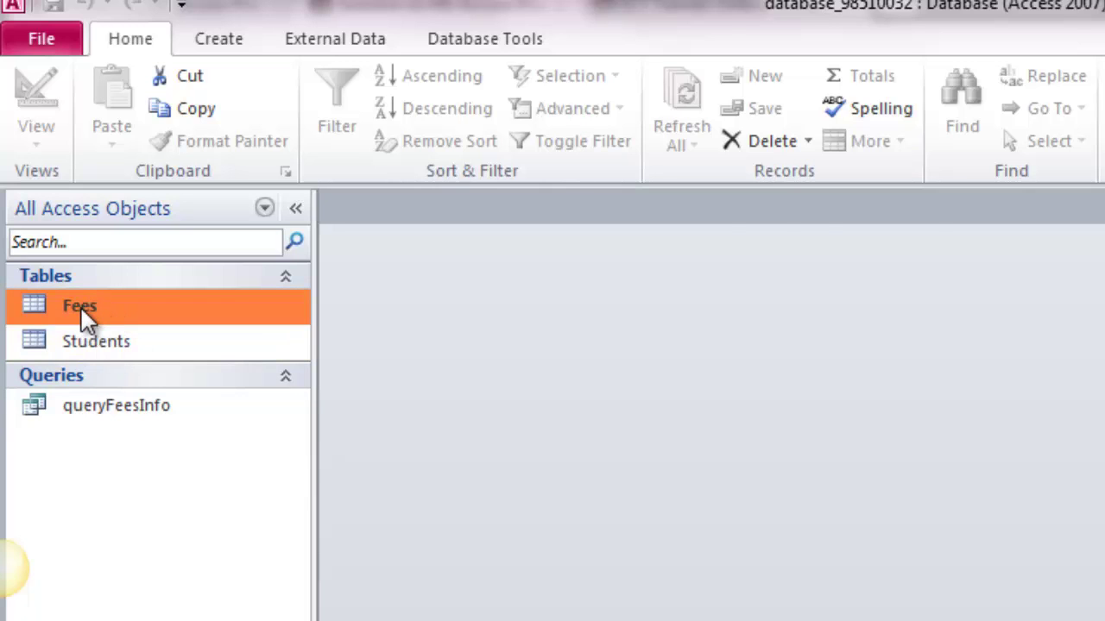
pyautogui.doubleClick(81, 306)
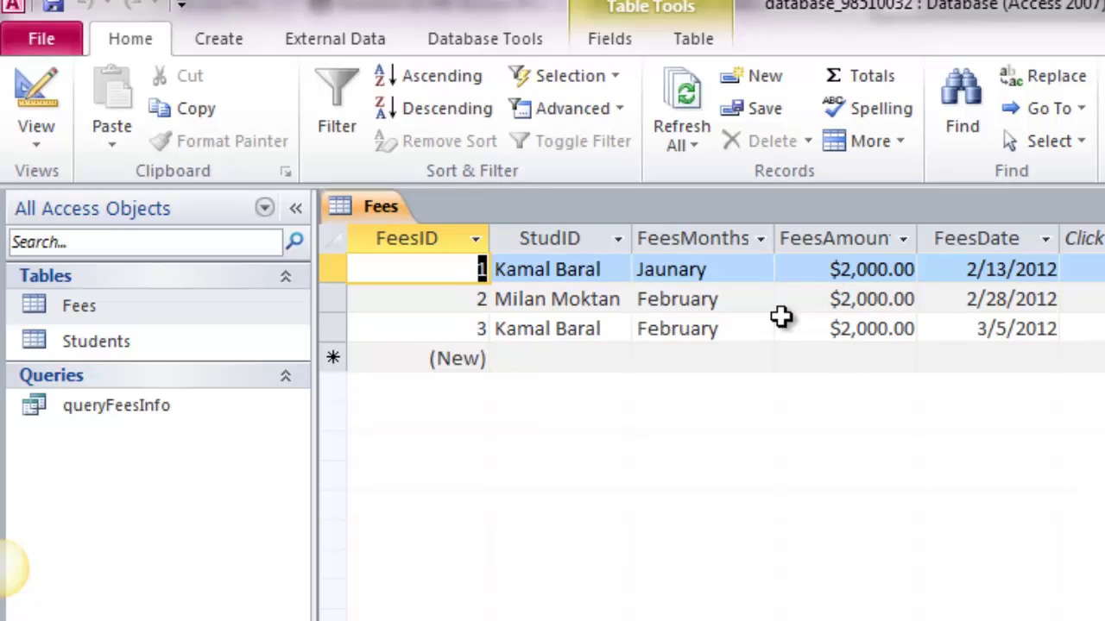
# - Switch the Fees table to Design View and set the FeesAmount field's format to Currency
pyautogui.rightClick(368, 214)
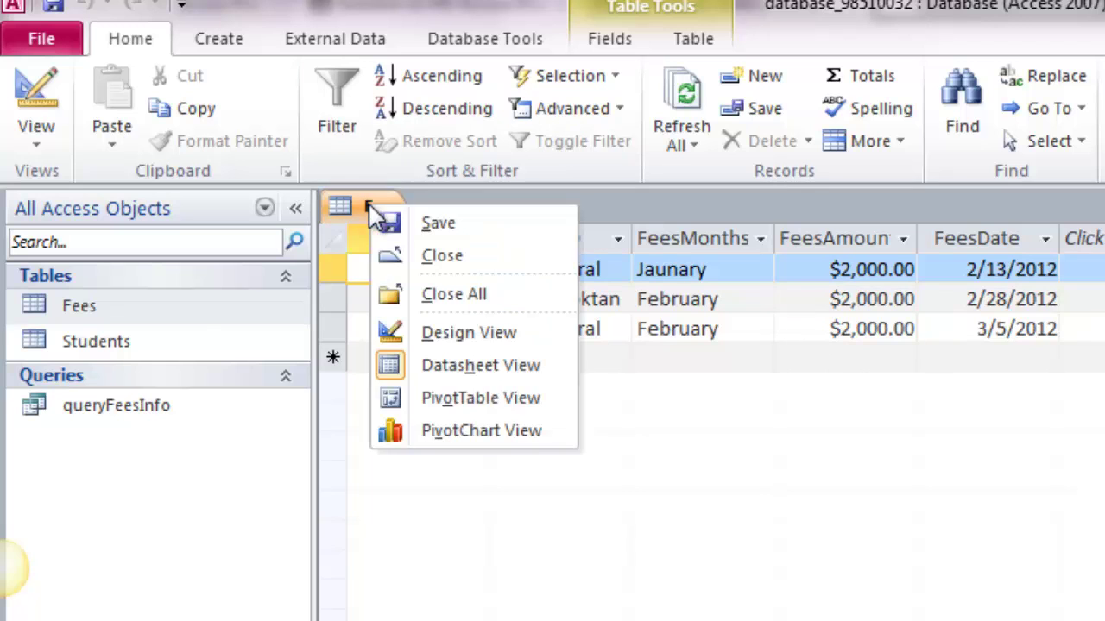
pyautogui.click(493, 337)
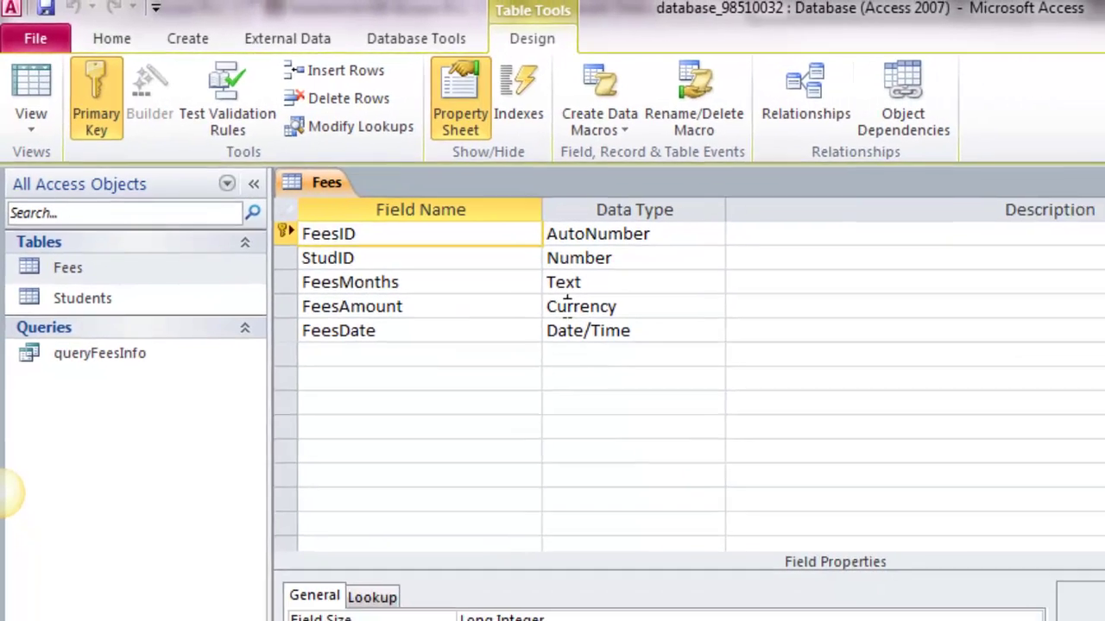
pyautogui.click(657, 352)
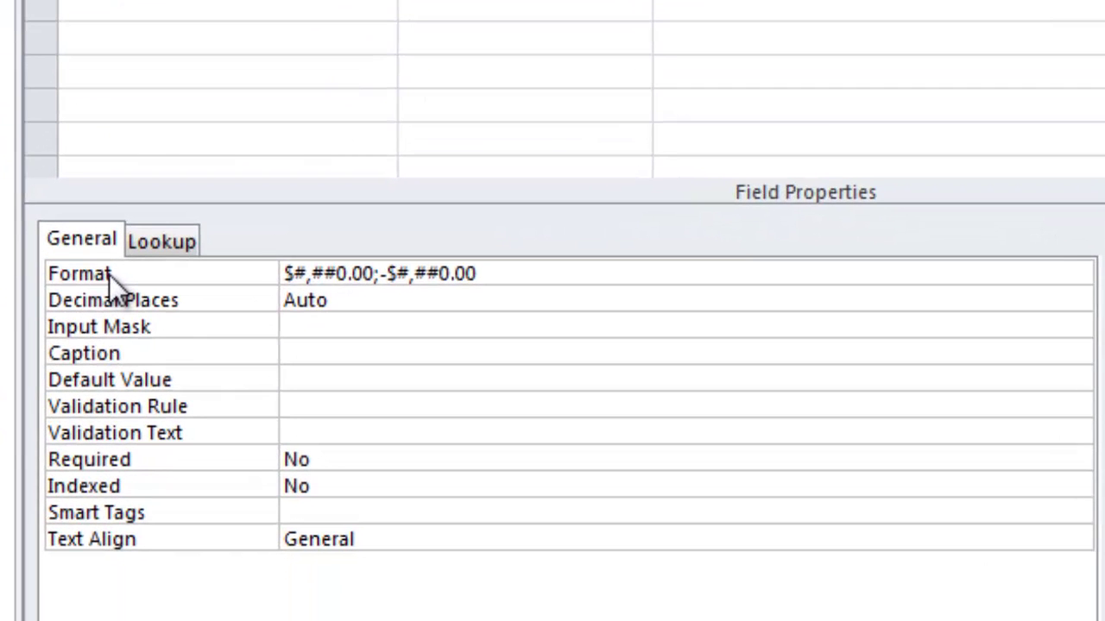
pyautogui.click(109, 275)
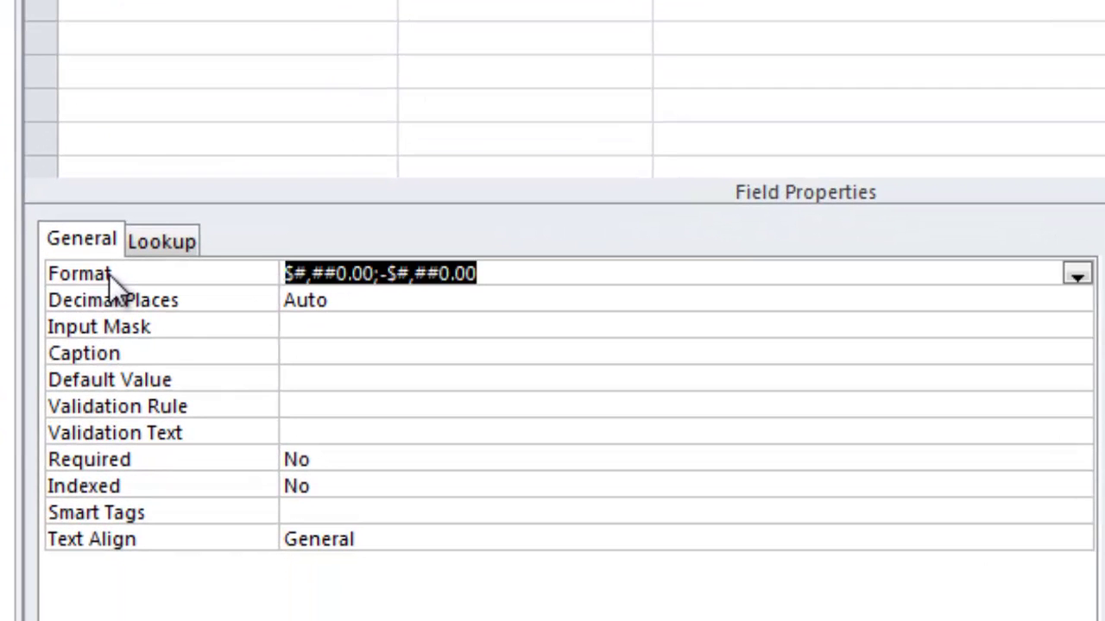
pyautogui.click(1078, 276)
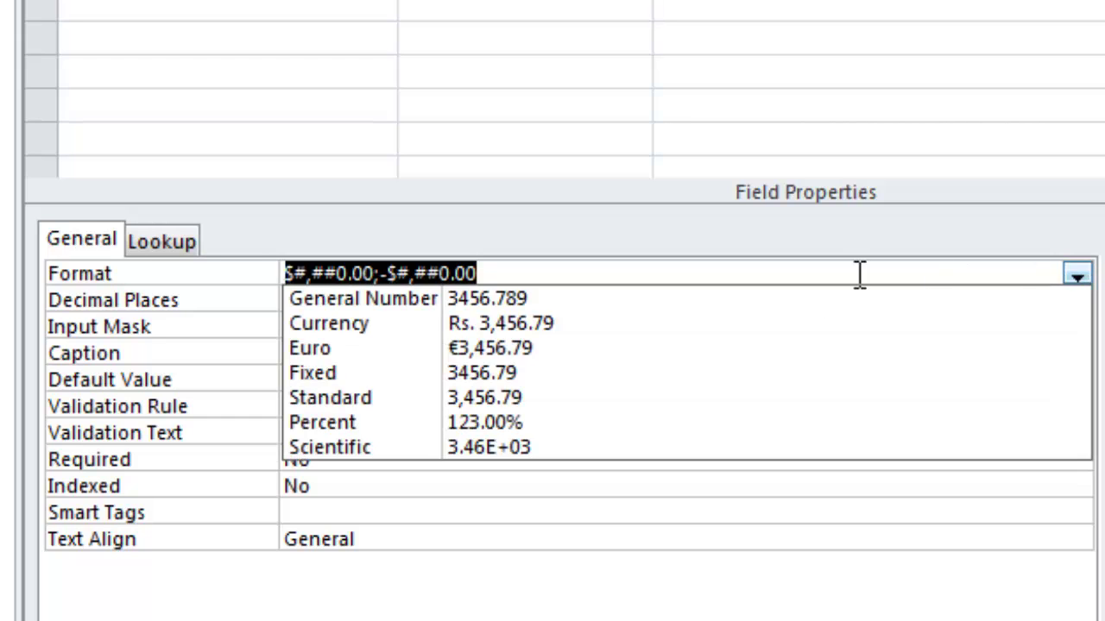
pyautogui.click(541, 321)
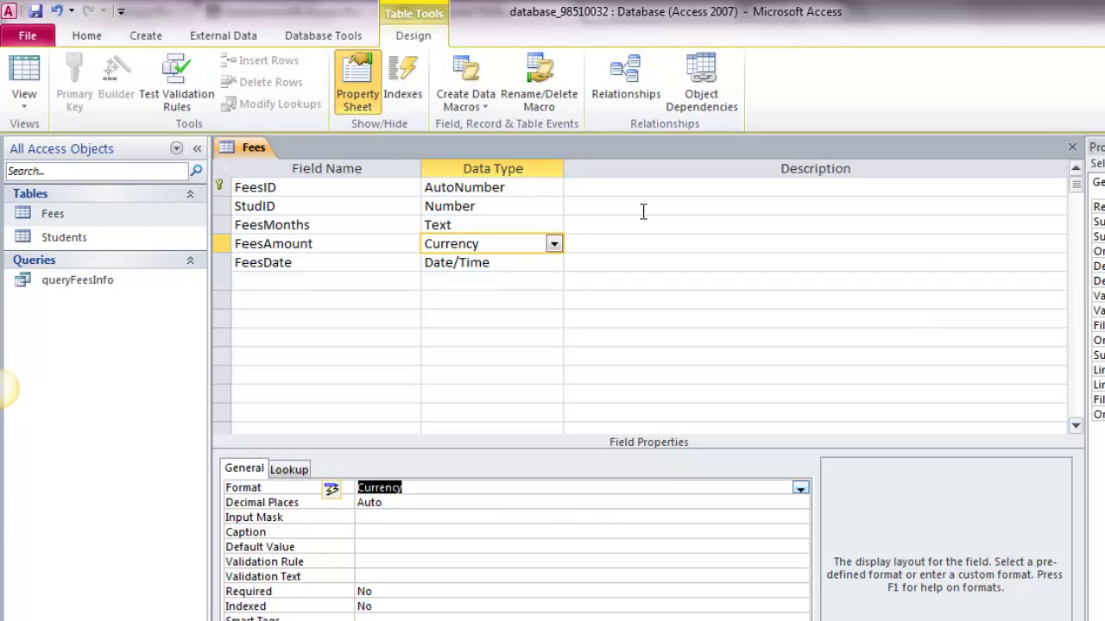
# - Save the Fees table's design and return it to Datasheet View
pyautogui.rightClick(251, 147)
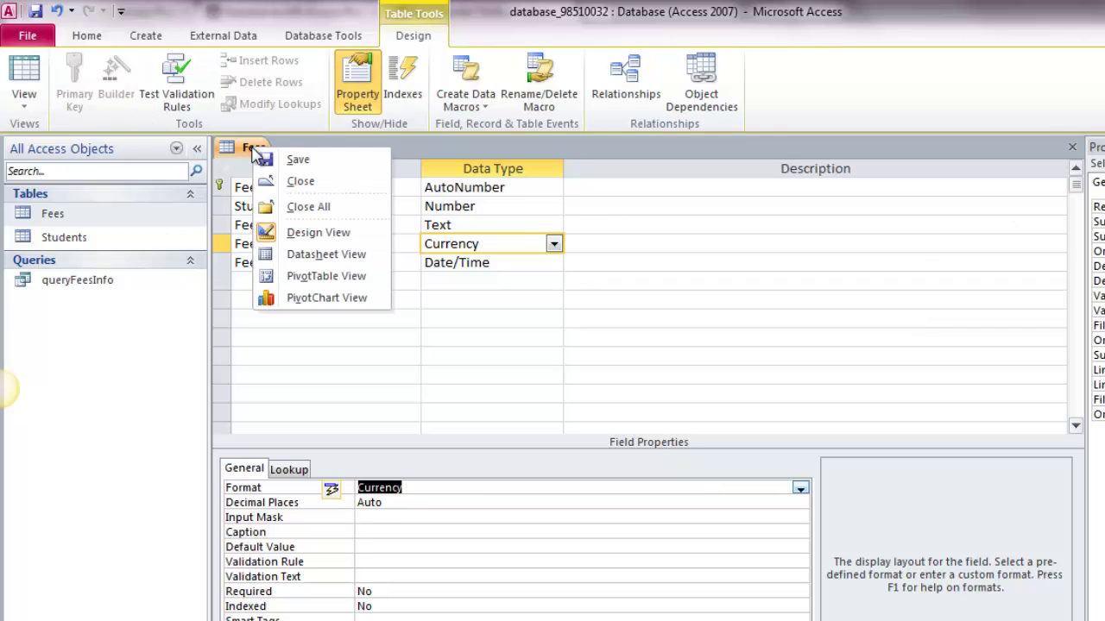
pyautogui.click(300, 163)
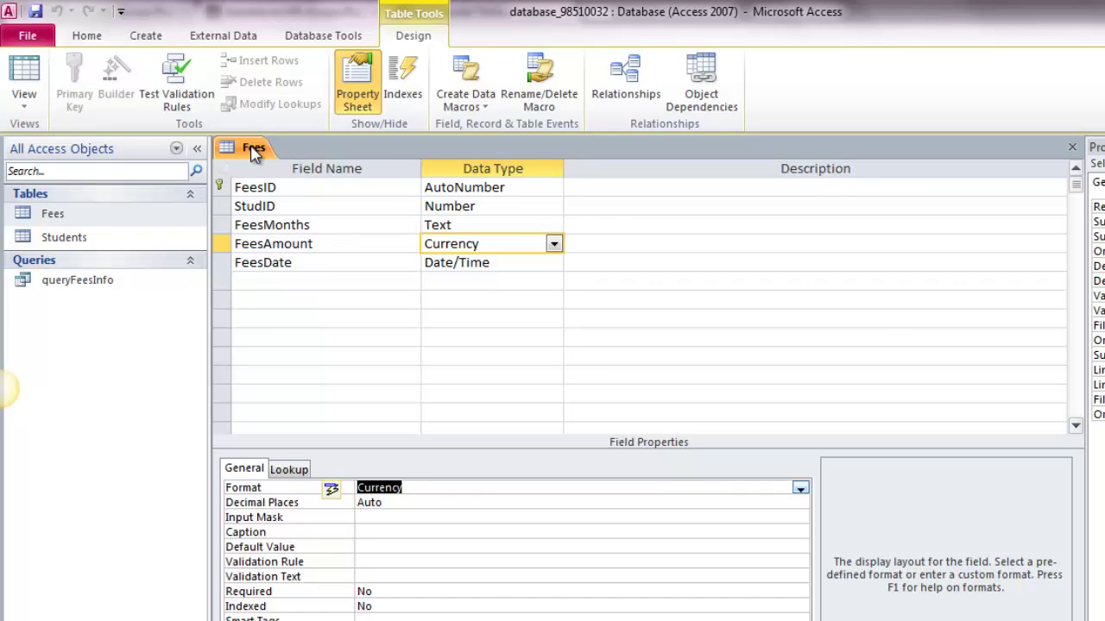
pyautogui.rightClick(251, 152)
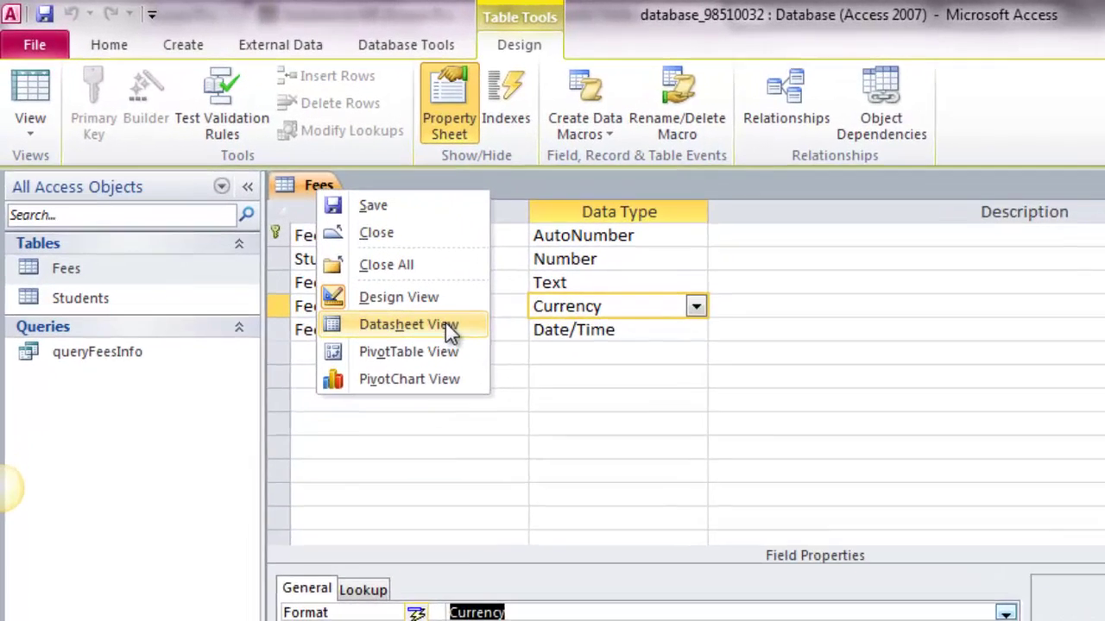
pyautogui.click(358, 262)
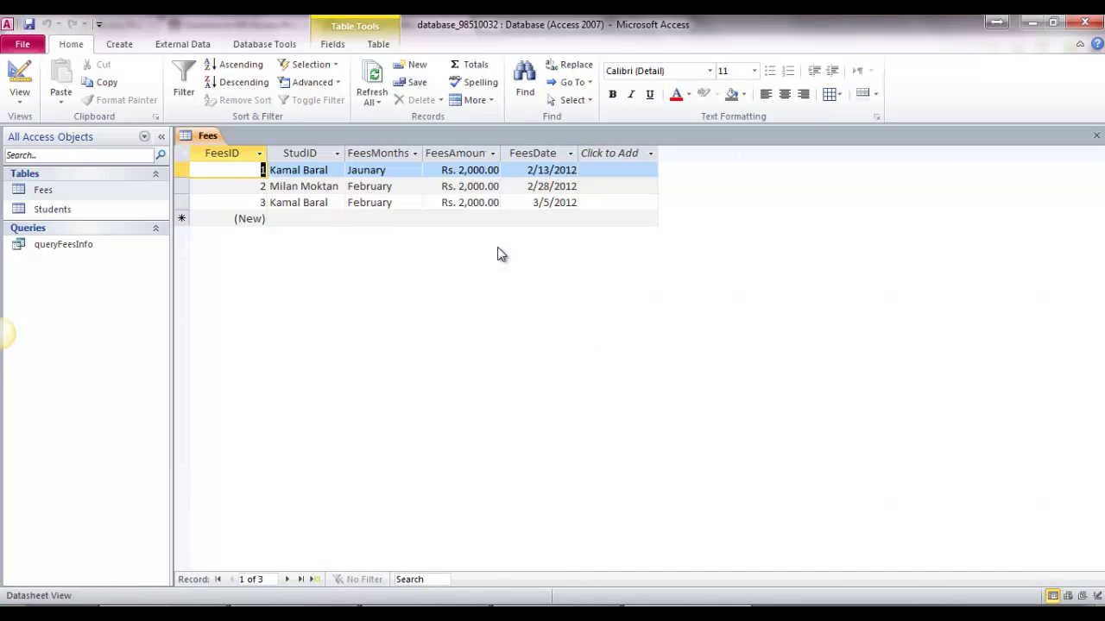
pyautogui.click(124, 606)
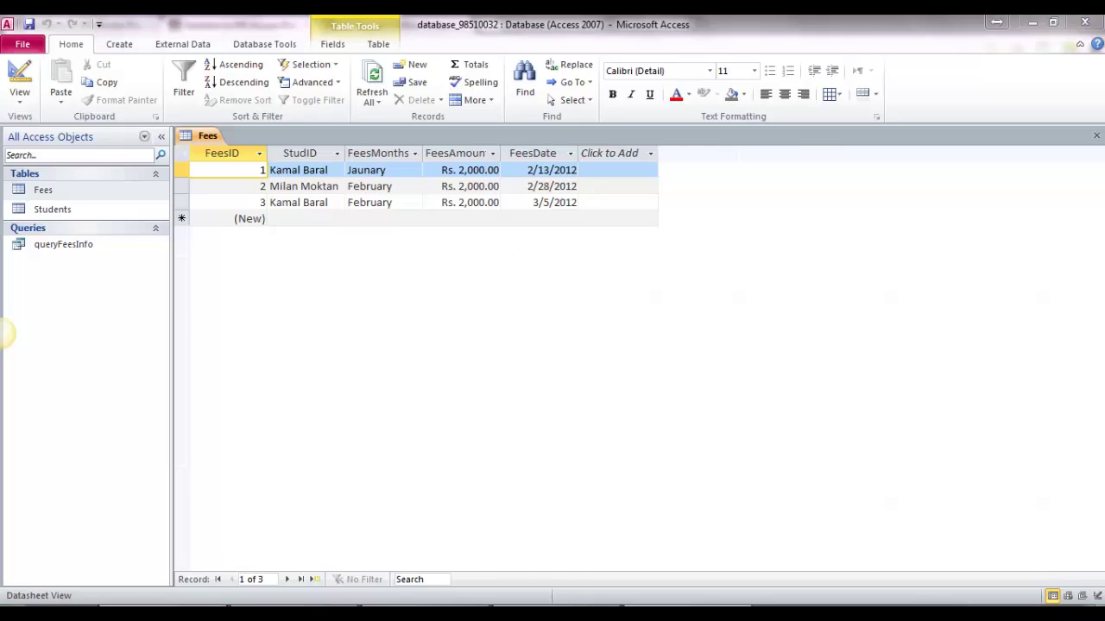